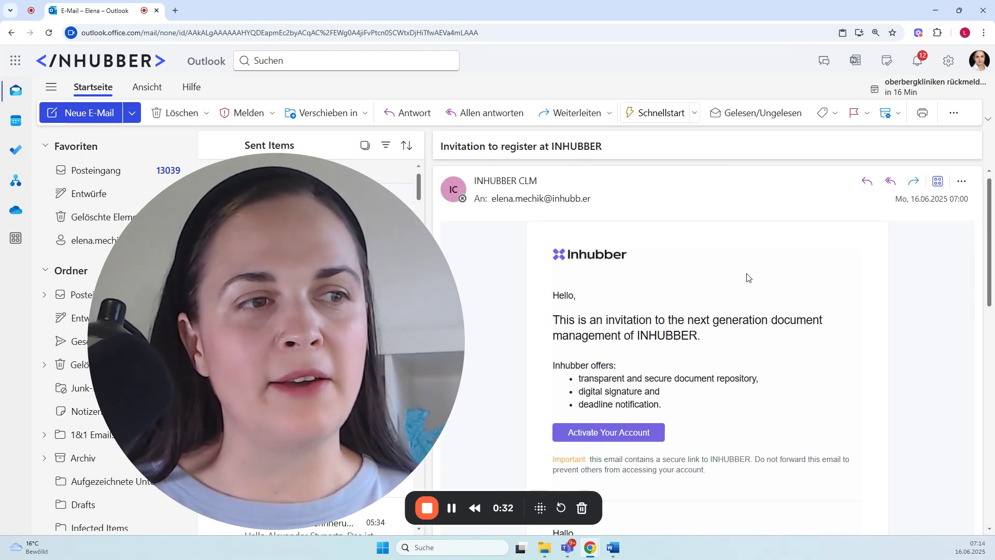
Step: Activate the account from the INHUBBER invitation e-mail and switch the sign-up page's language to English
left_click(612, 435)
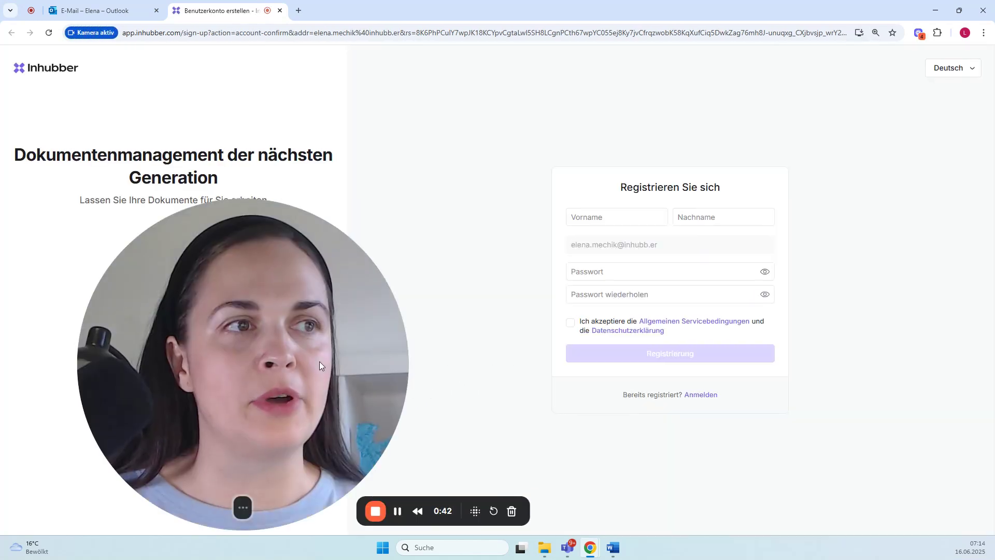
left_click(951, 67)
left_click(937, 91)
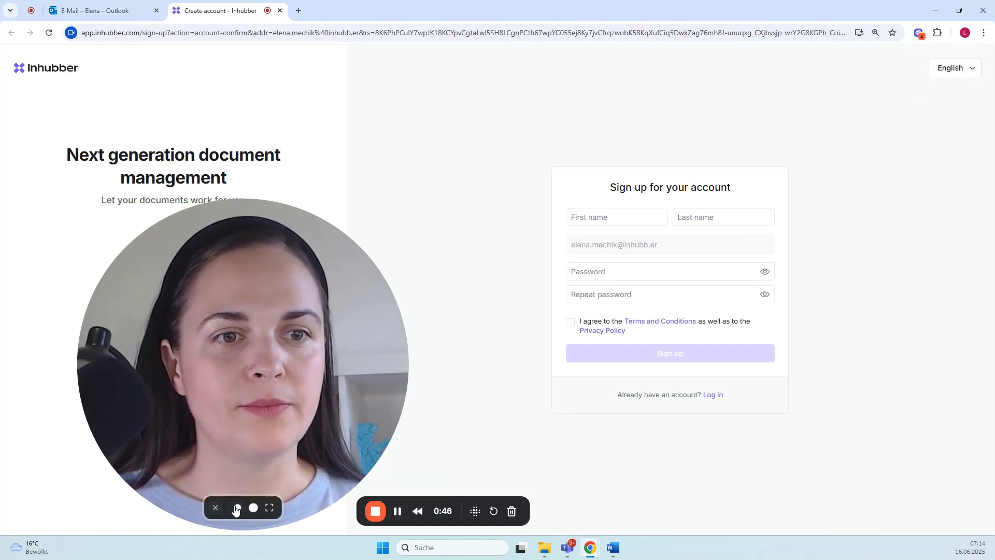
left_click(236, 510)
left_click_drag(181, 446, 98, 469)
left_click(603, 261)
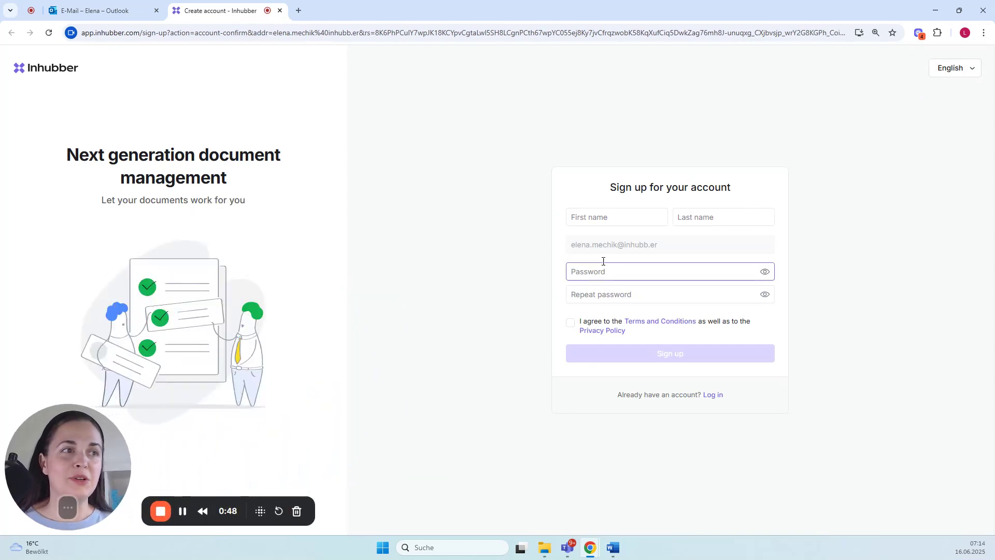
Step: Enter the account holder's first name and last name in the sign-up form
left_click(632, 218)
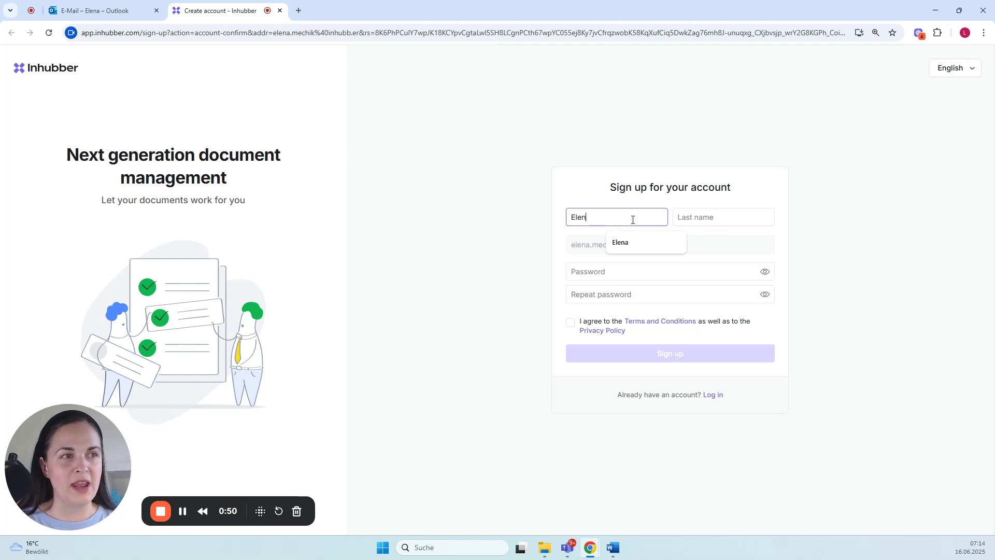
key("Tab")
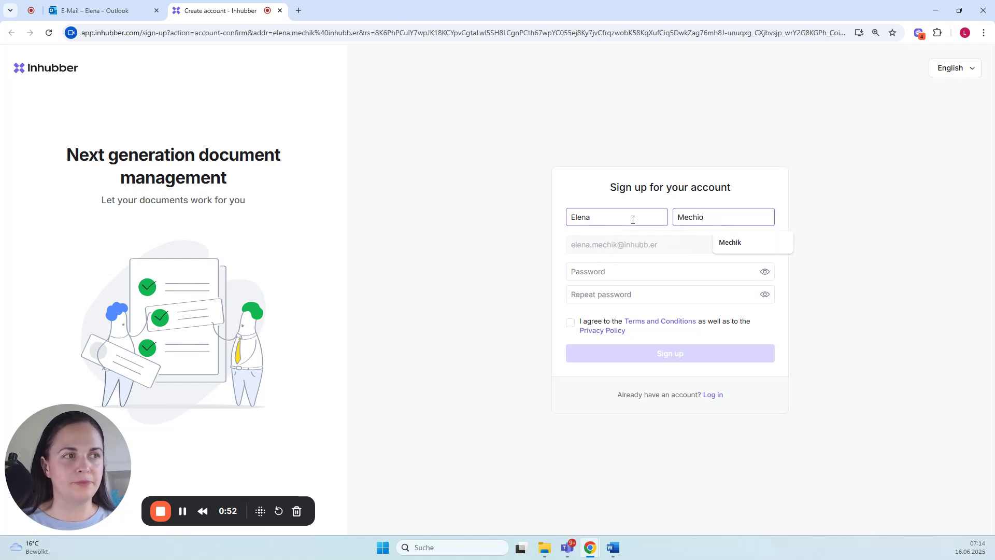
key("Tab")
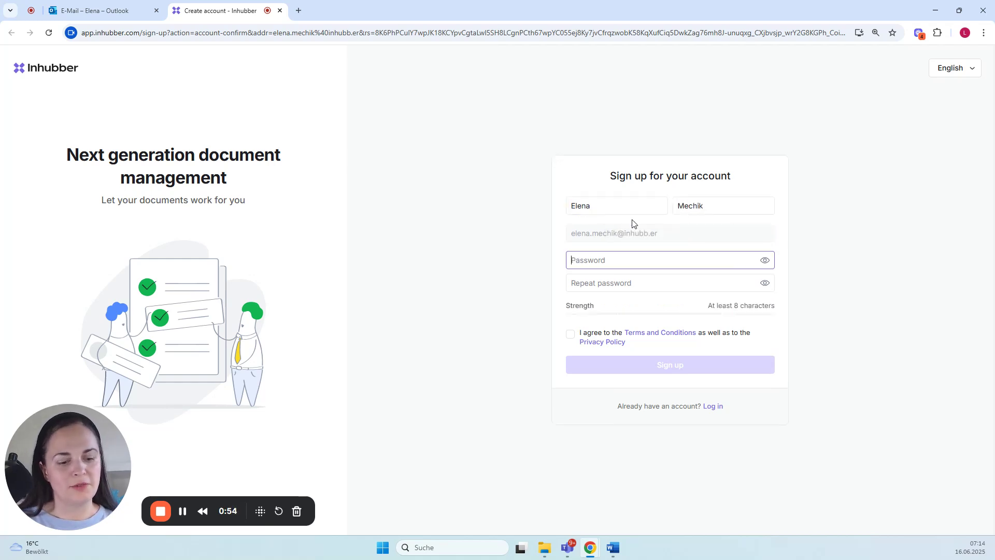
Step: Enter the account password and repeat it in the sign-up form
type("•••••••••")
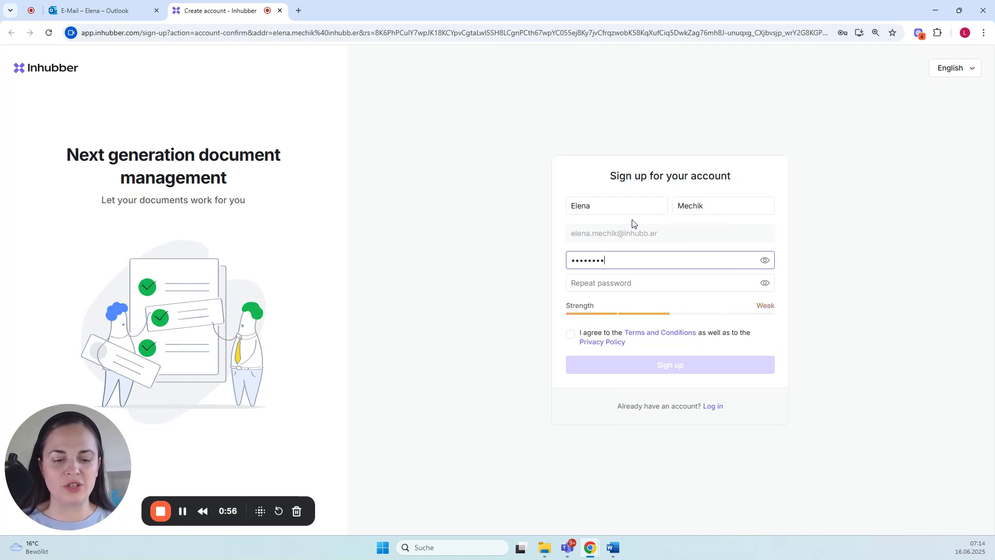
type("•")
key("Tab")
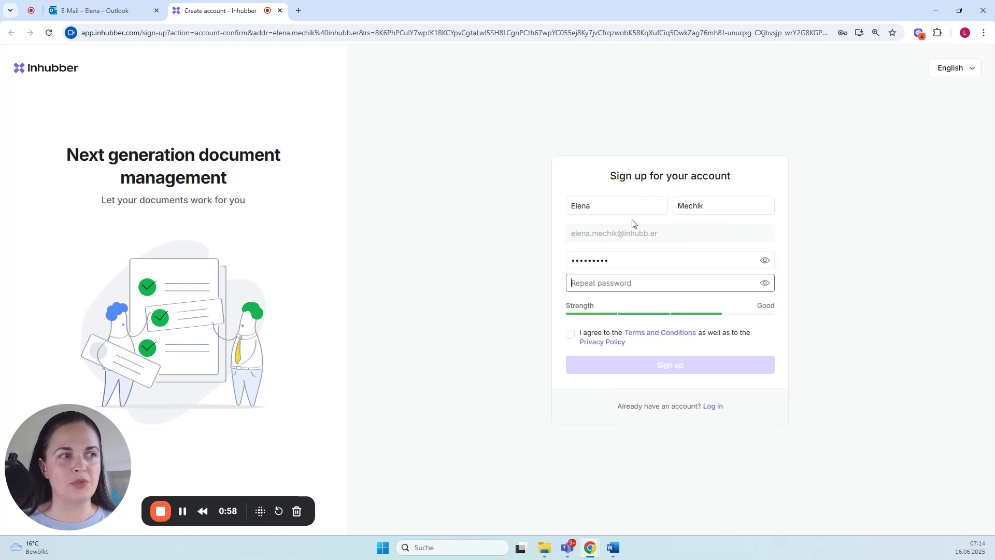
type("••••")
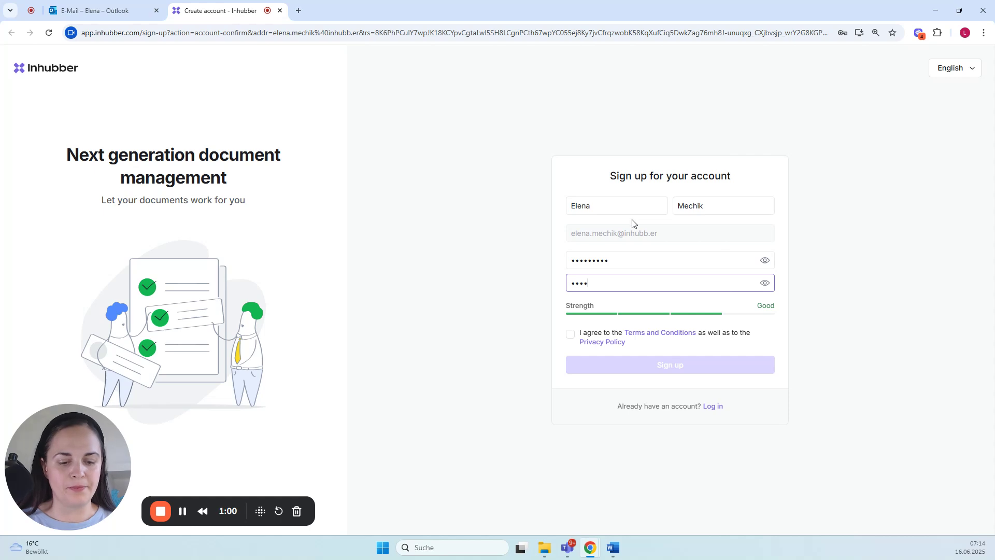
type("••••••")
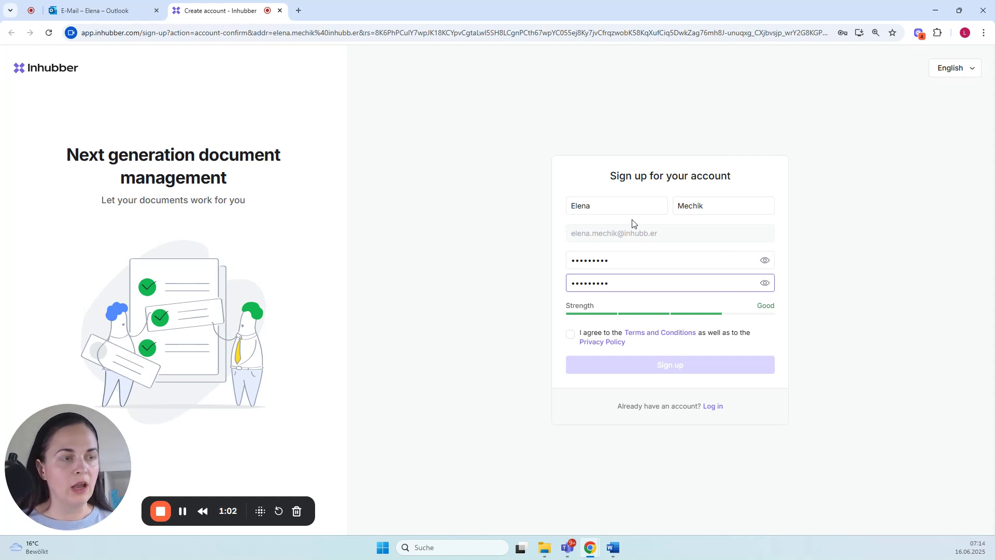
Step: Agree to the Terms and Conditions and Privacy Policy, submit the sign-up, and dismiss the browser's offer to save the password
left_click(570, 334)
left_click(650, 365)
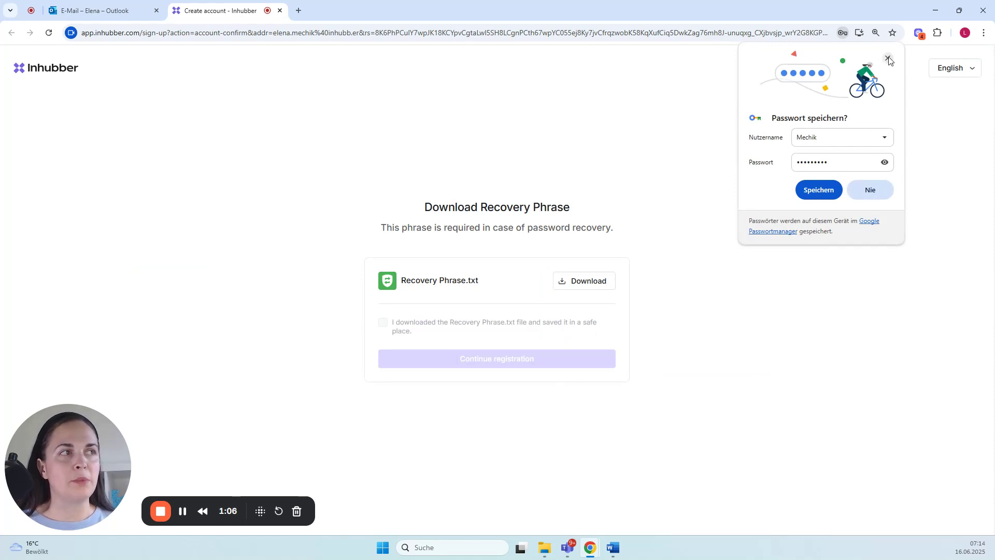
left_click(888, 59)
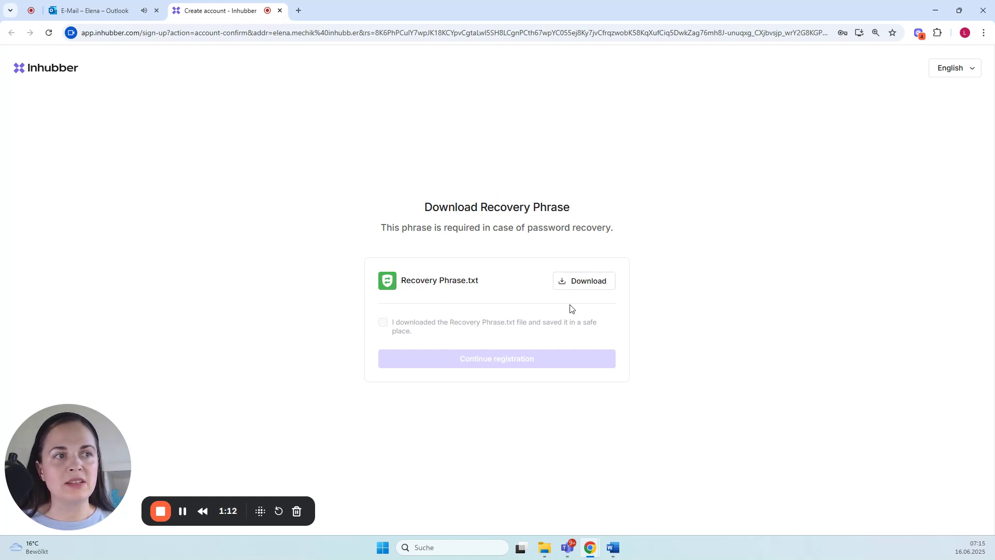
Step: Download Recovery Phrase.txt, confirm it is saved in a safe place, and continue the registration
left_click(586, 286)
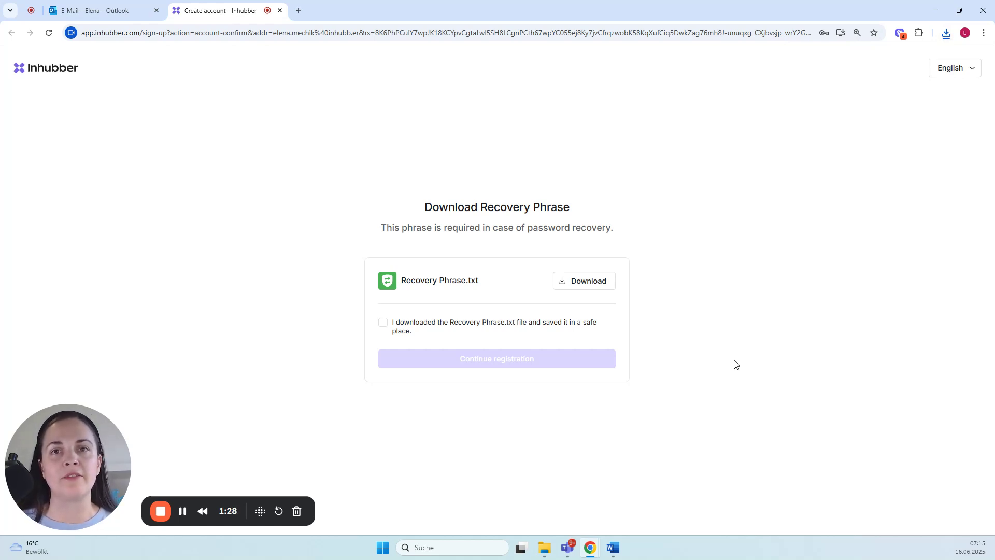
left_click(383, 322)
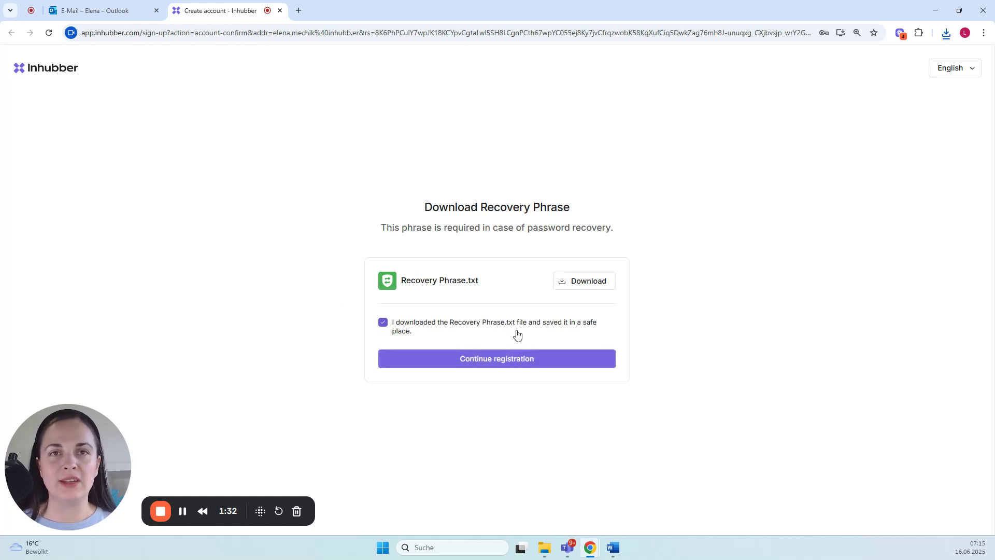
left_click(508, 361)
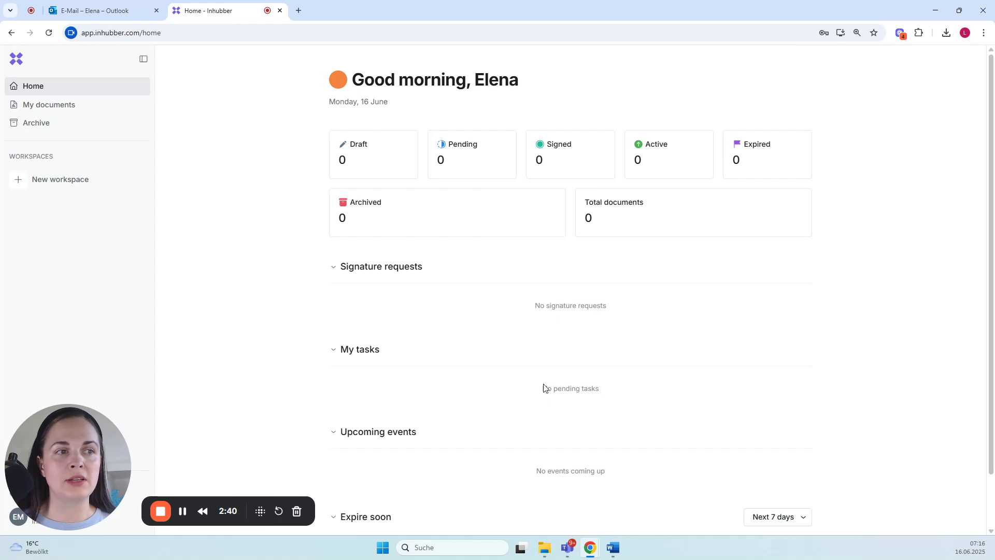
Step: Create a new workspace named IT
scroll(417, 440, "down", 1)
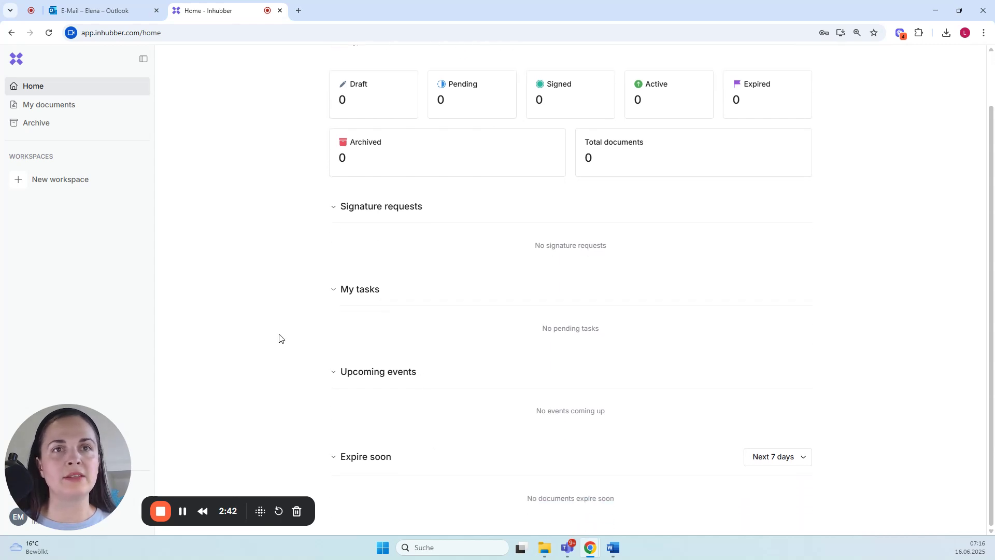
scroll(279, 339, "up", 1)
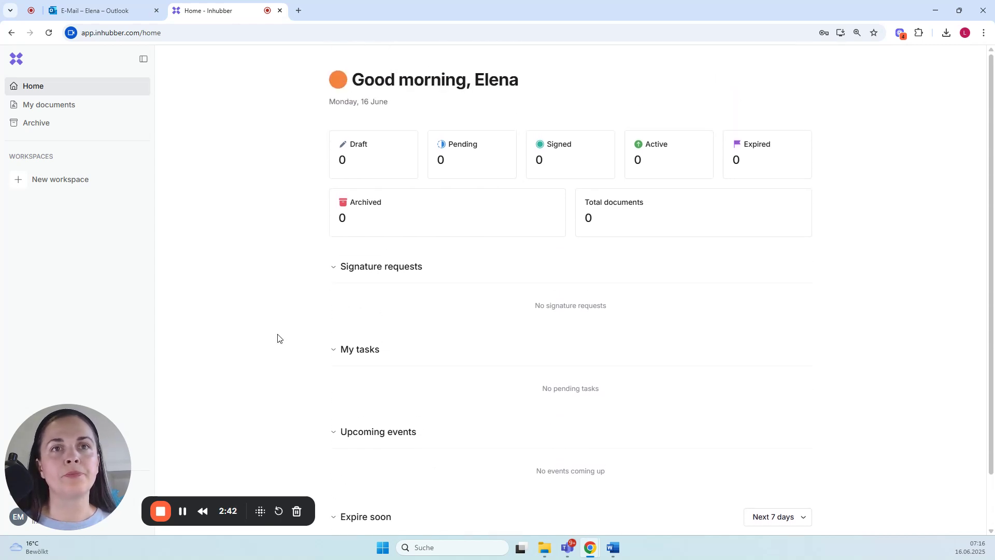
left_click(47, 182)
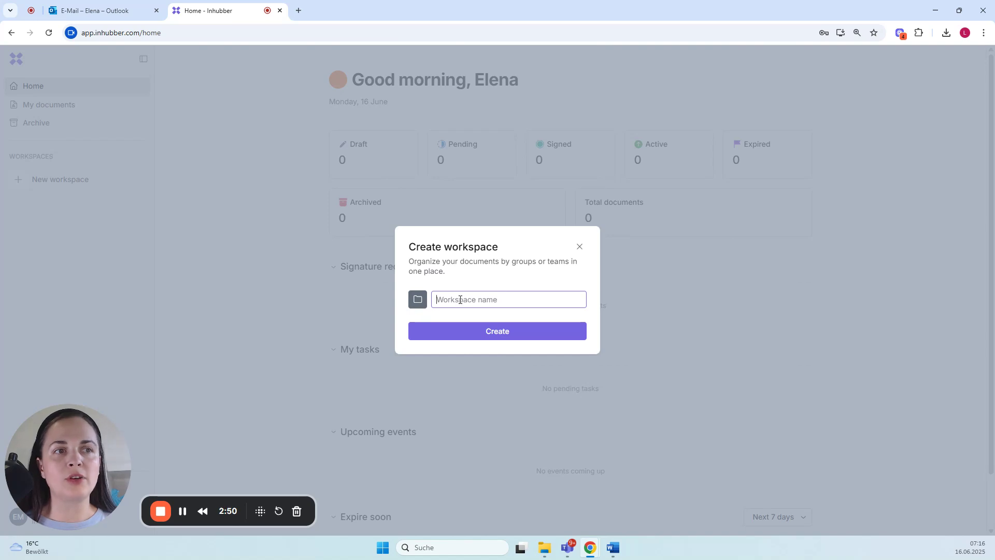
type("IT")
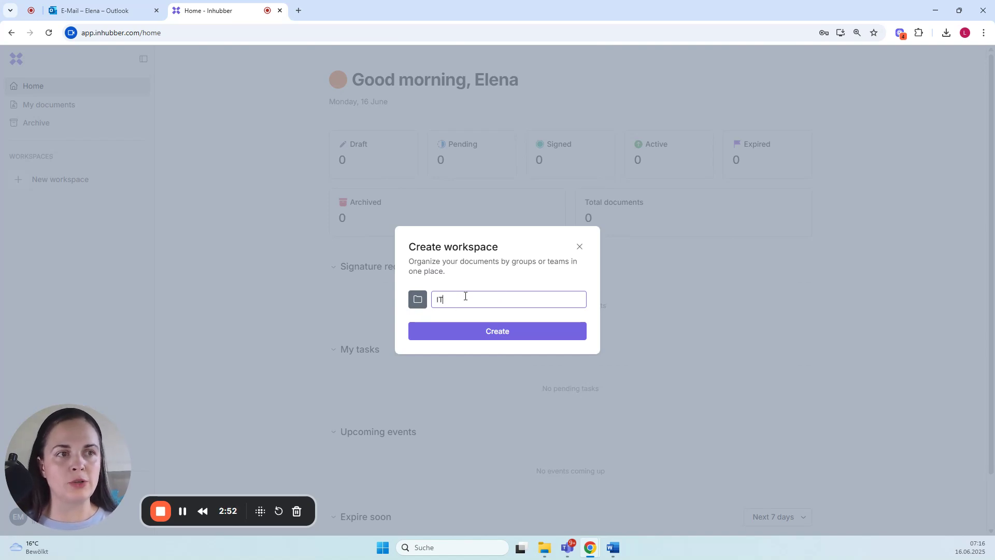
left_click(512, 336)
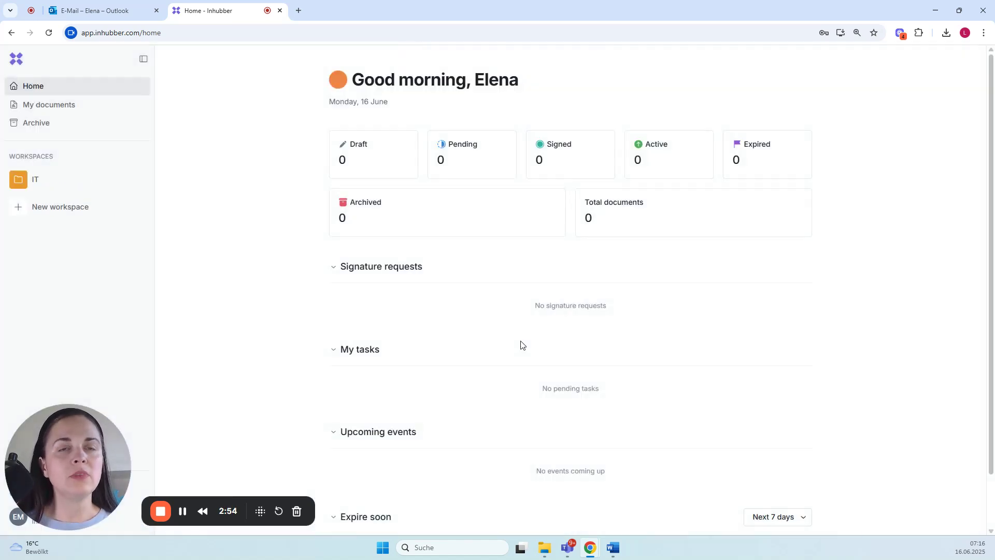
Step: Create two more workspaces named Procurement and Sales
left_click(80, 207)
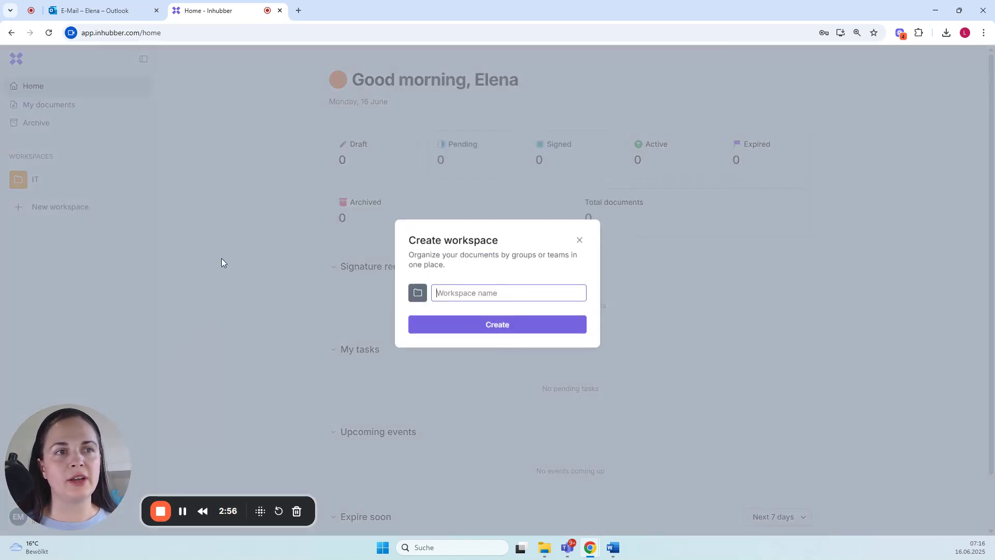
type("Procurement")
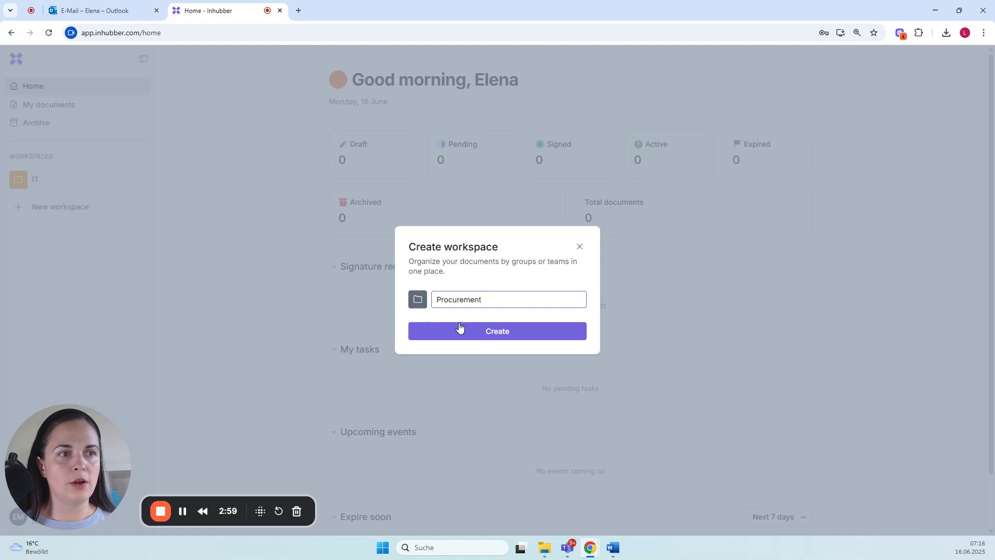
left_click(459, 331)
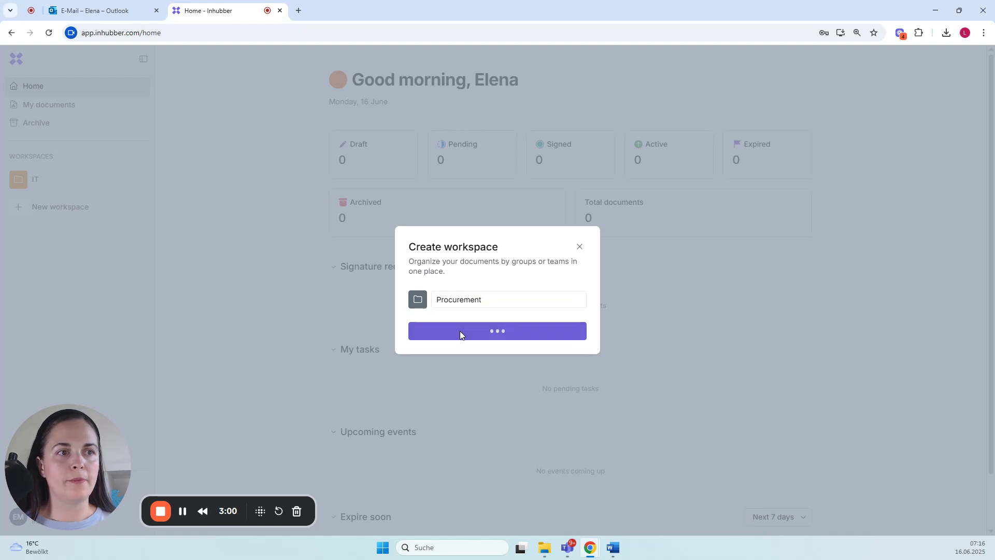
left_click(35, 235)
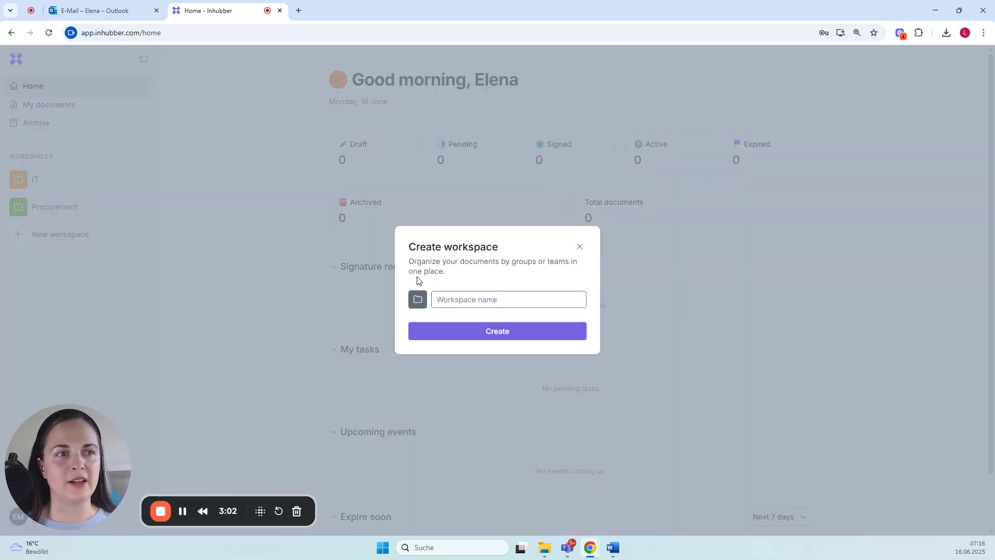
type("Sales")
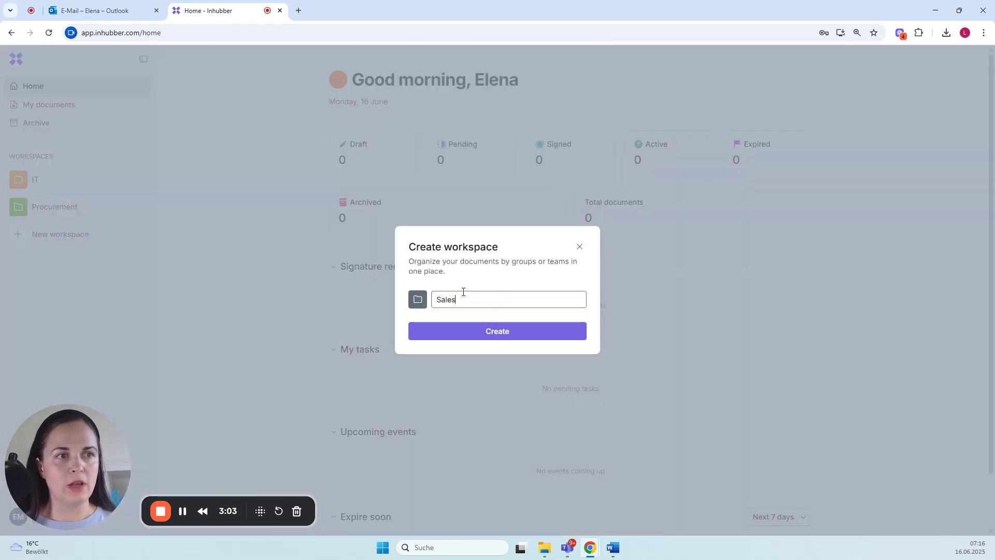
left_click(484, 334)
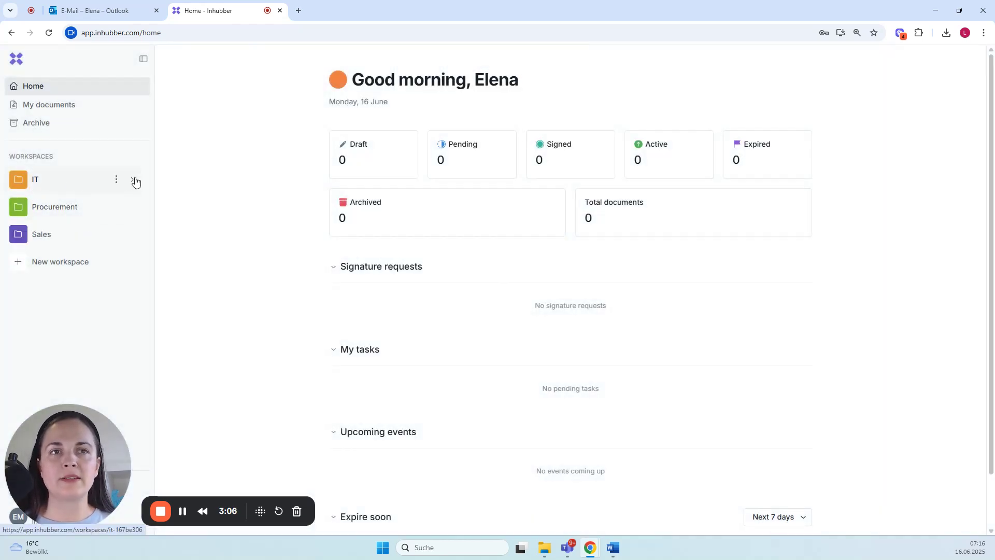
Step: Create the folders Licence Agreements and NDA inside the IT workspace
left_click(133, 180)
left_click(57, 210)
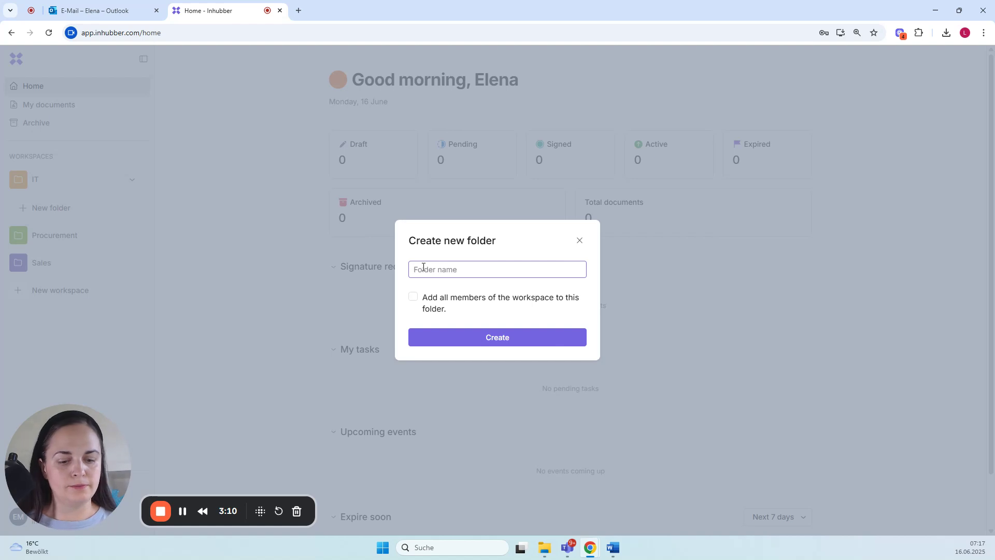
type("Lizence Agreements")
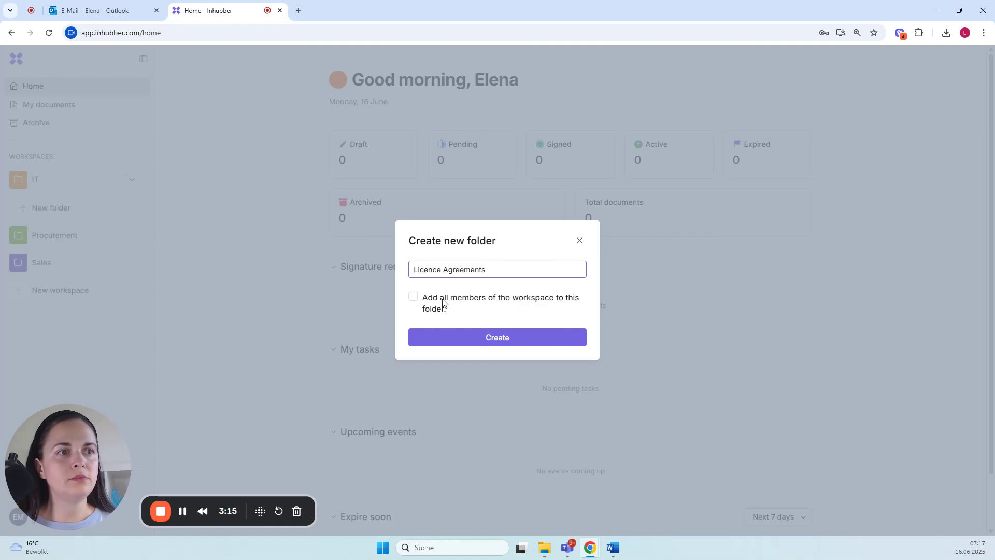
left_click(465, 342)
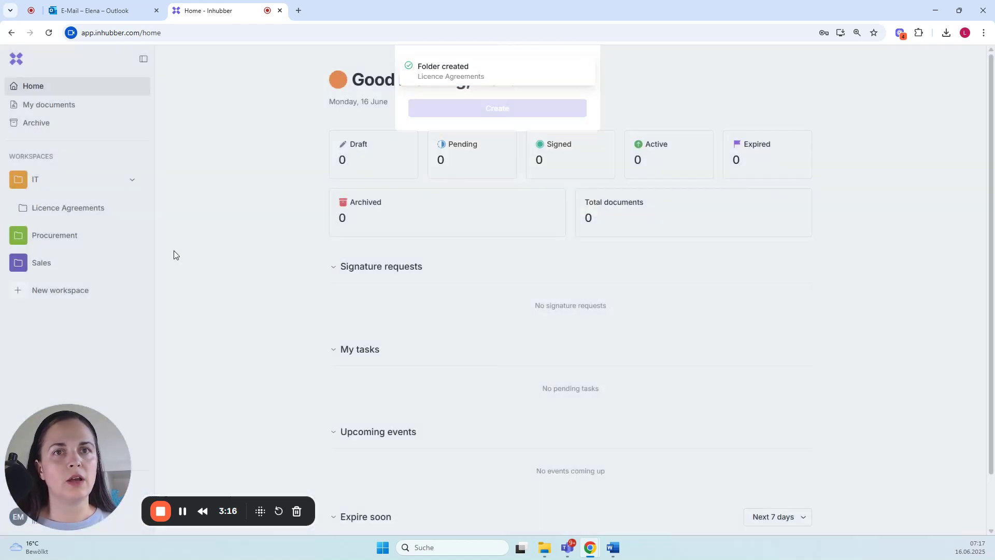
left_click(52, 227)
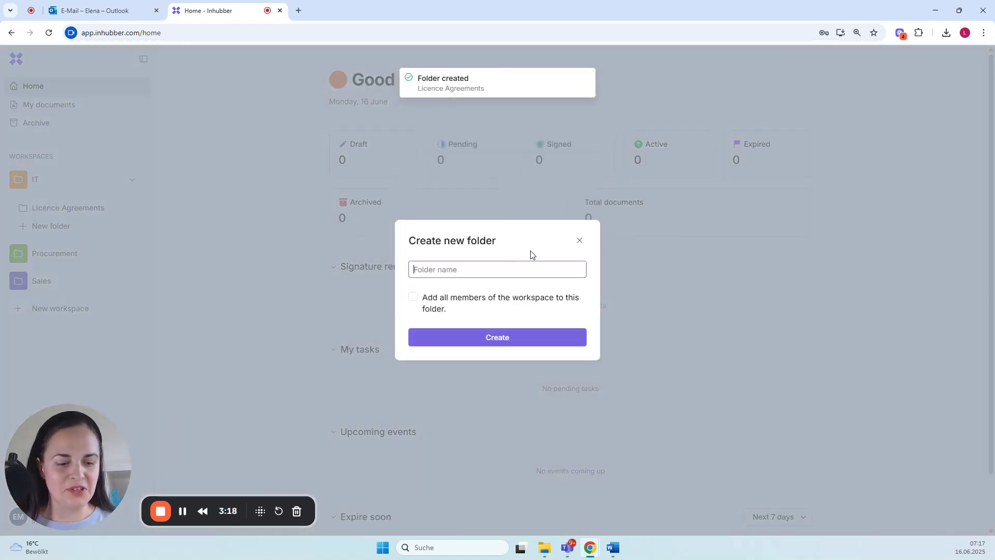
type("NDA")
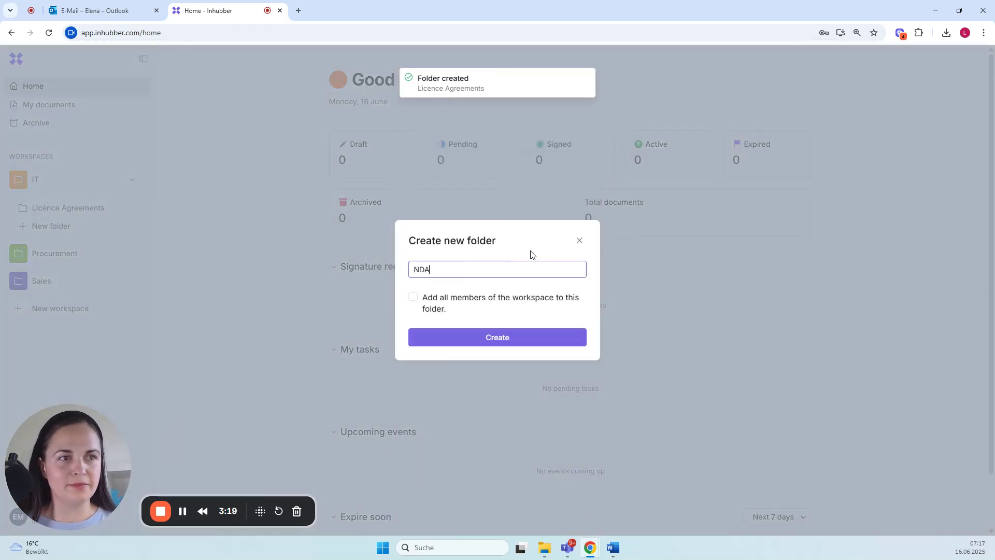
left_click(523, 341)
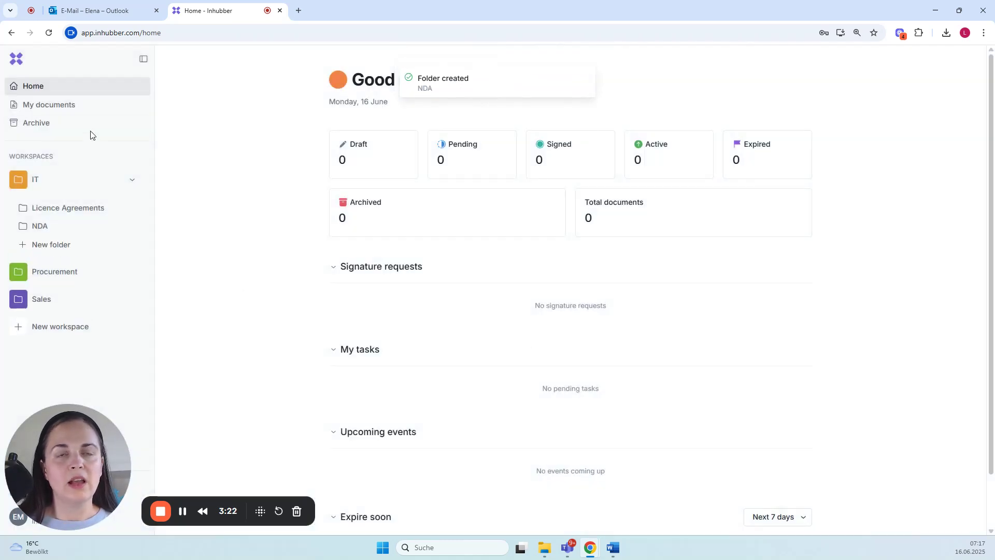
Step: Review the access settings of the Licence Agreements folder, close them unchanged, and collapse the IT workspace
left_click(130, 208)
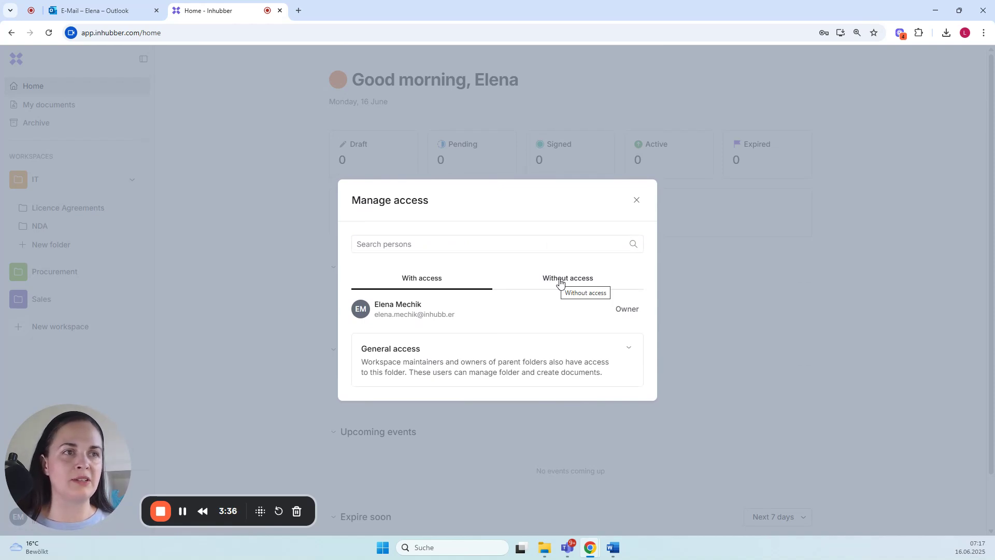
left_click(638, 200)
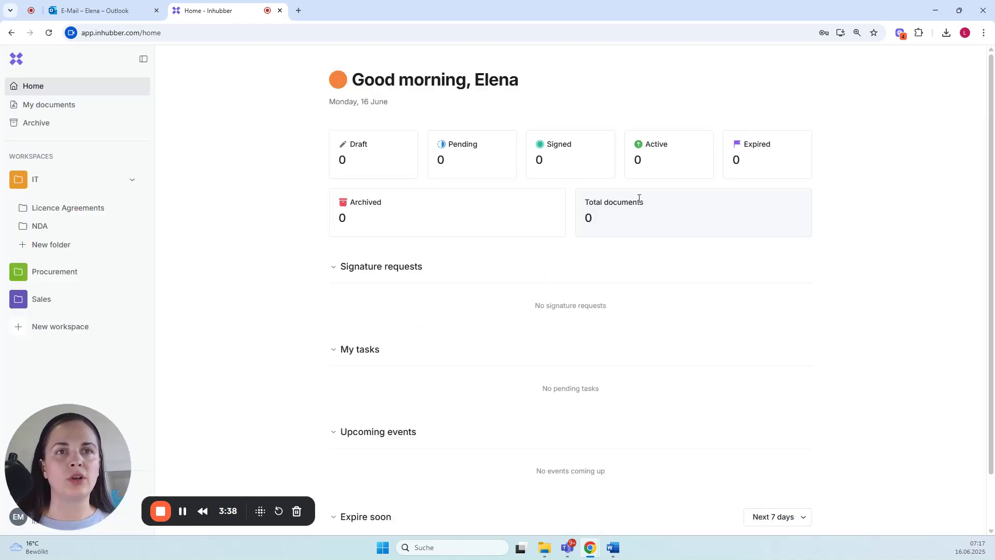
left_click(133, 181)
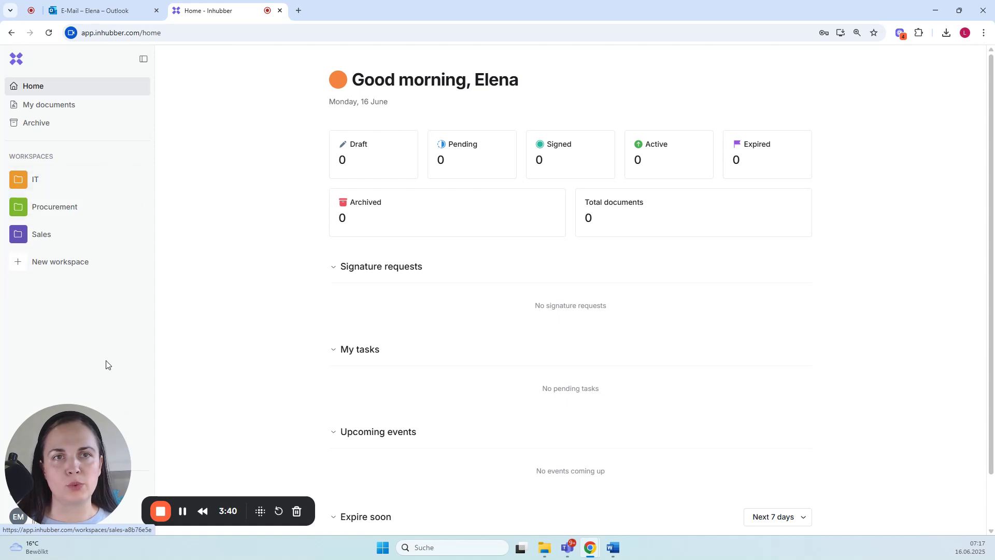
left_click_drag(70, 455, 60, 368)
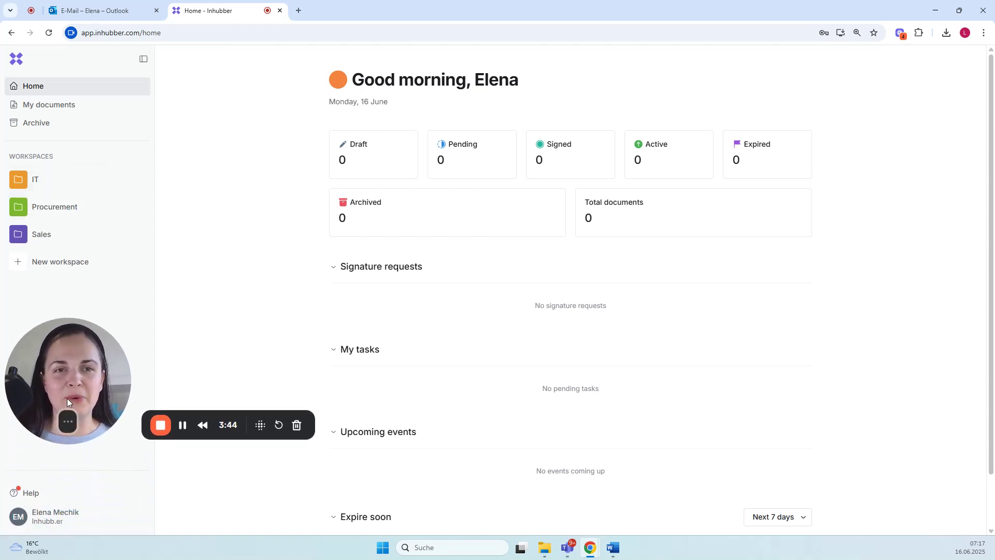
left_click_drag(67, 398, 844, 520)
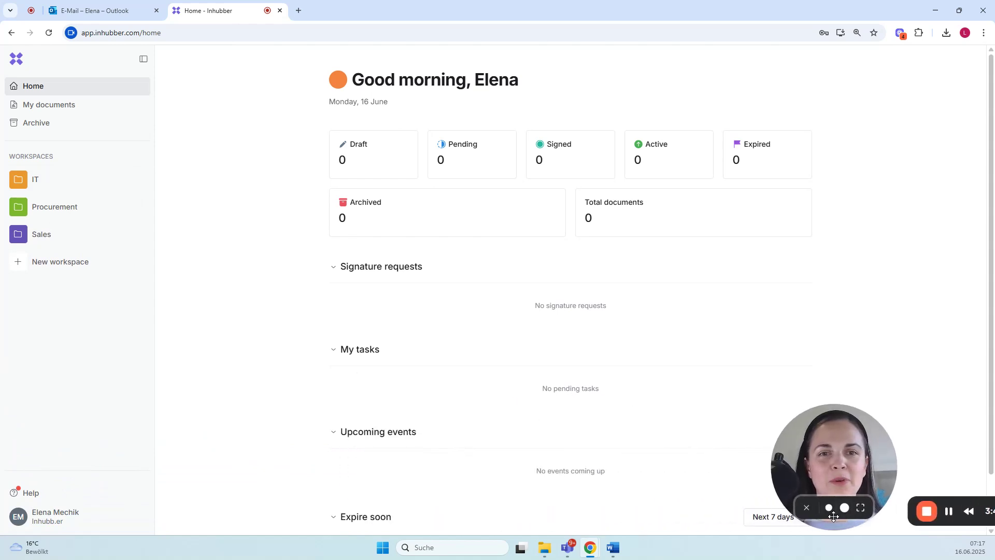
Step: Open the company settings and review the members list, the member invitation form without inviting anyone, and the workspaces overview
left_click(49, 519)
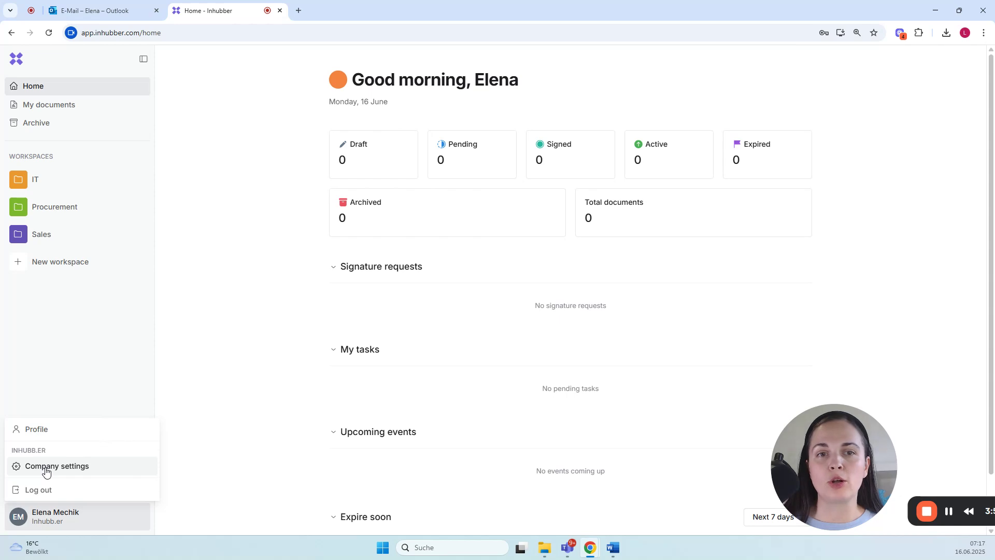
left_click(46, 467)
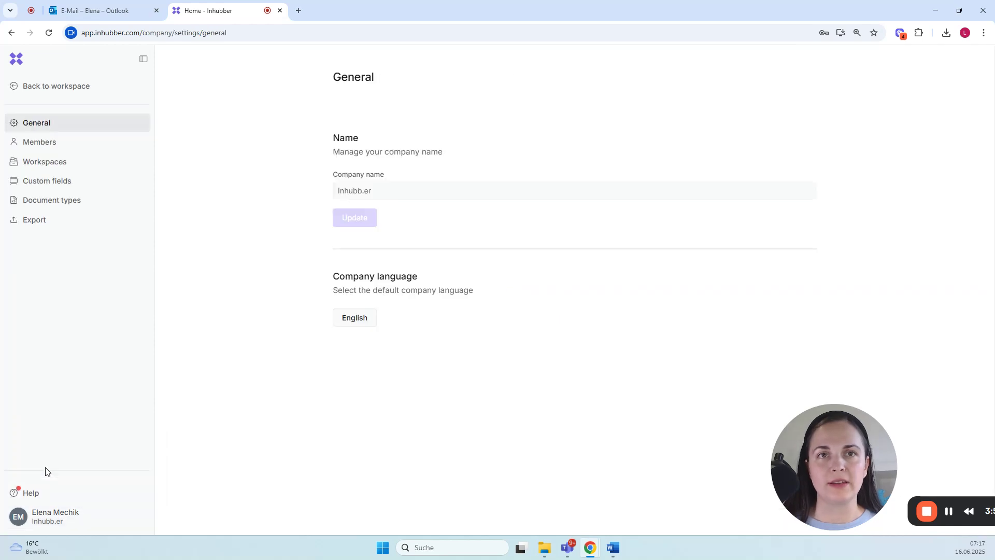
left_click(45, 148)
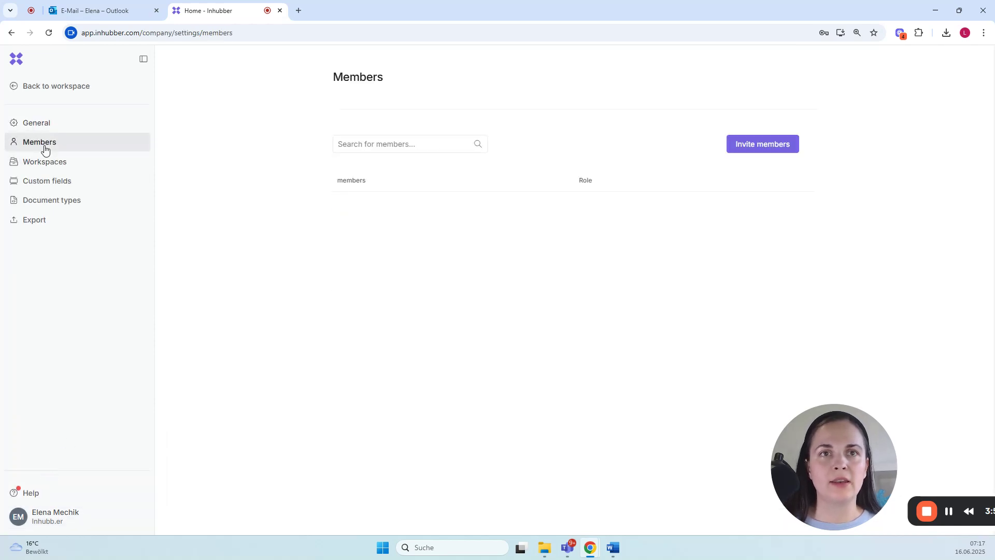
left_click(778, 147)
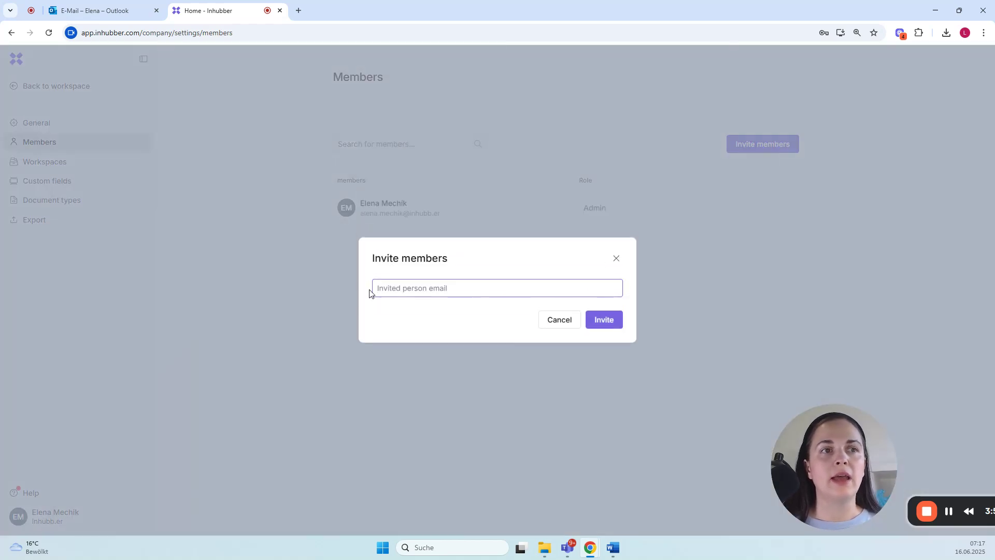
left_click(616, 258)
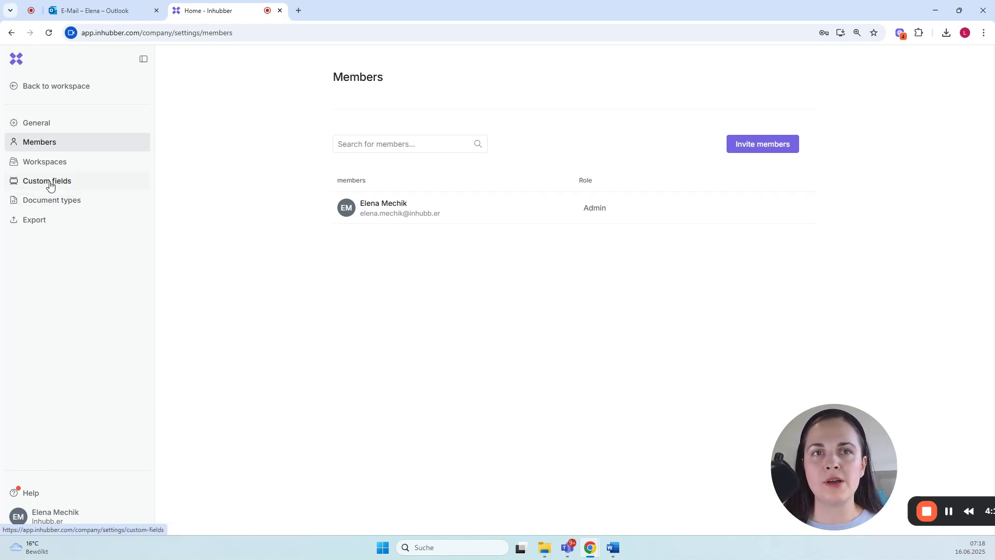
left_click(51, 164)
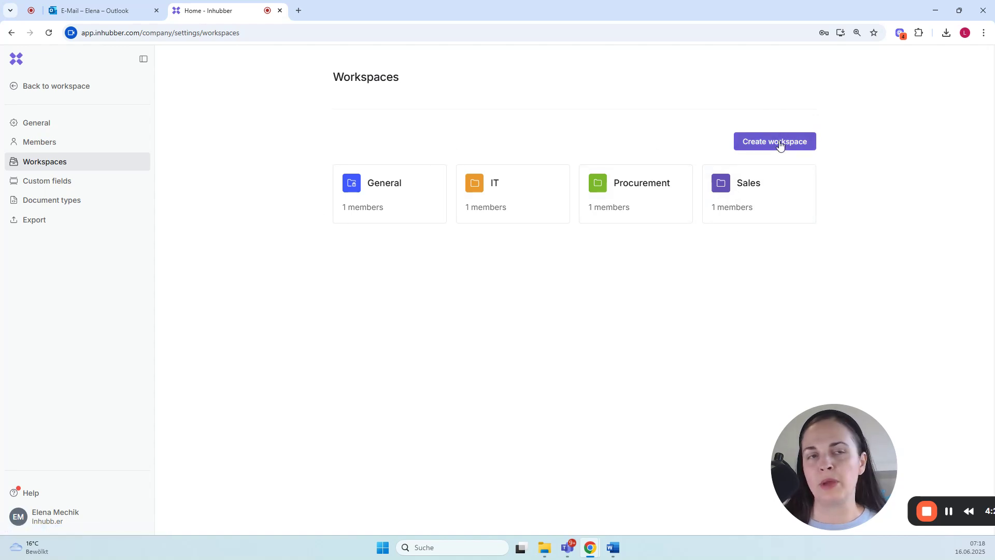
Step: Set up a new company custom field of type Single select named Contract Type and make it required
left_click(62, 182)
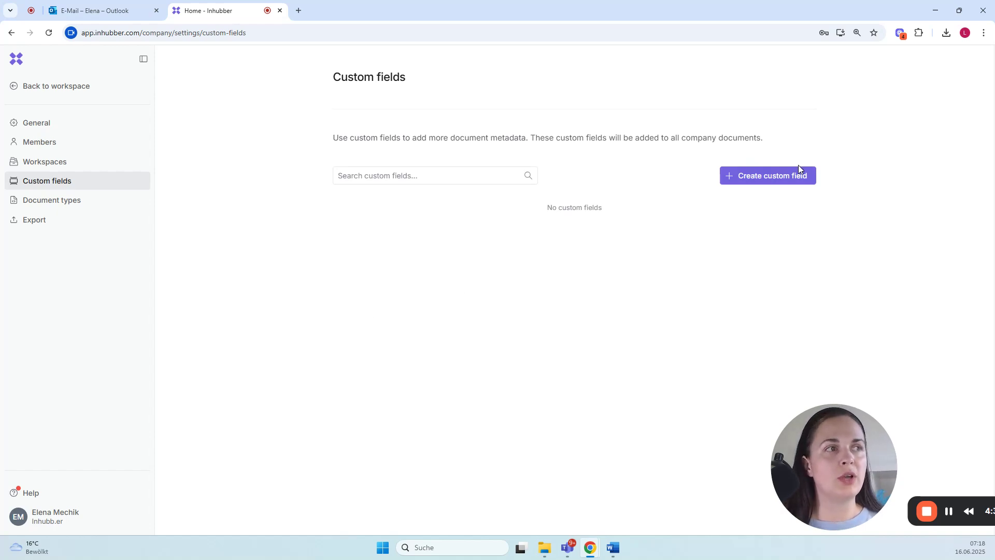
left_click(787, 179)
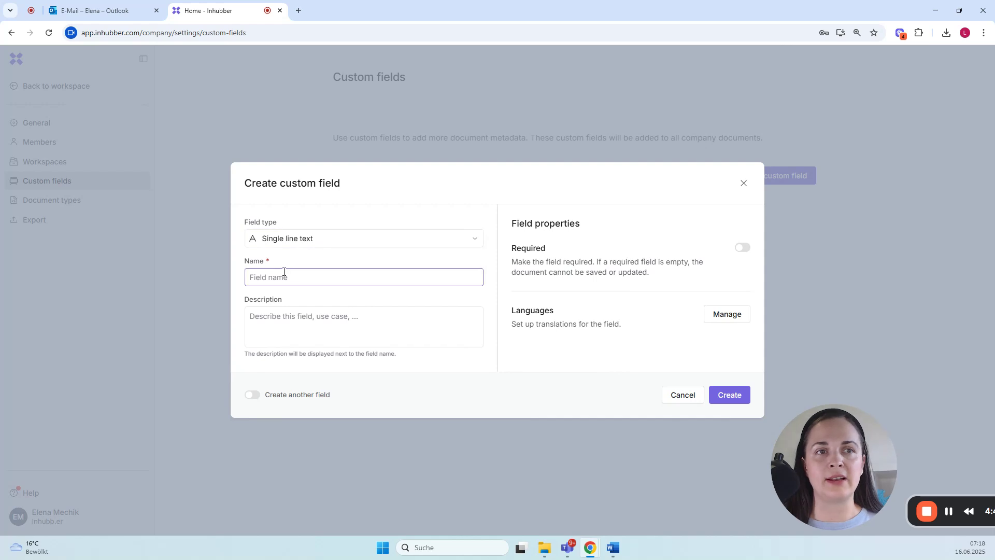
left_click(298, 244)
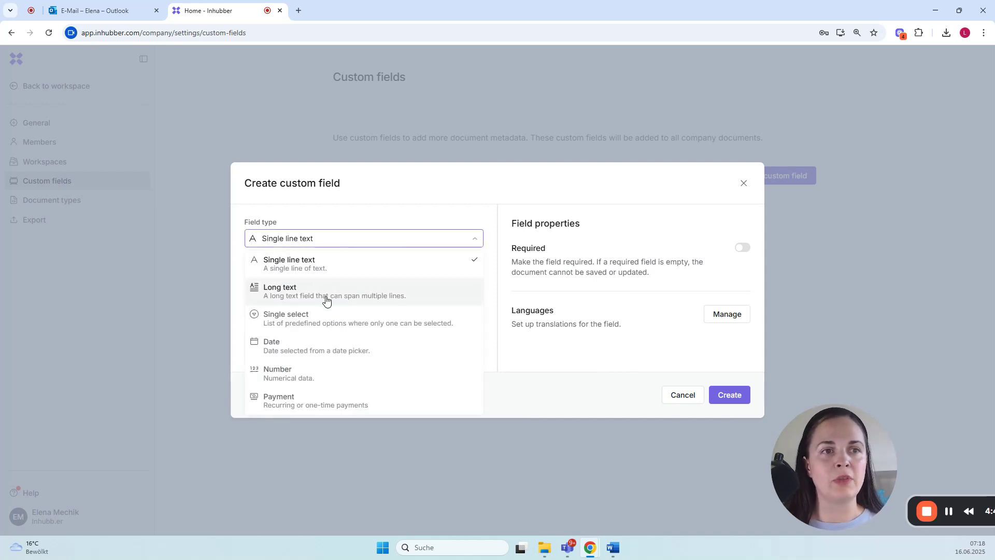
left_click(306, 322)
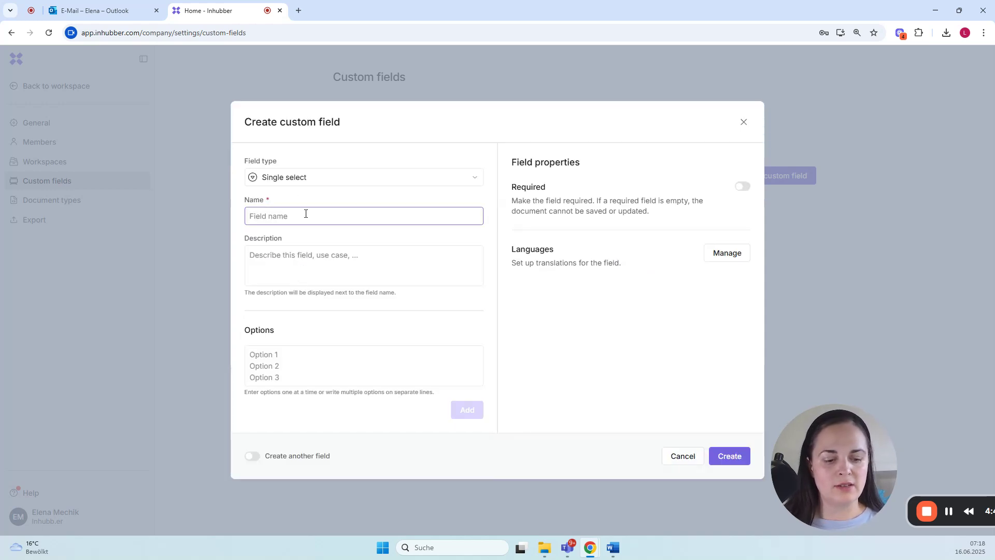
type("Contract Type")
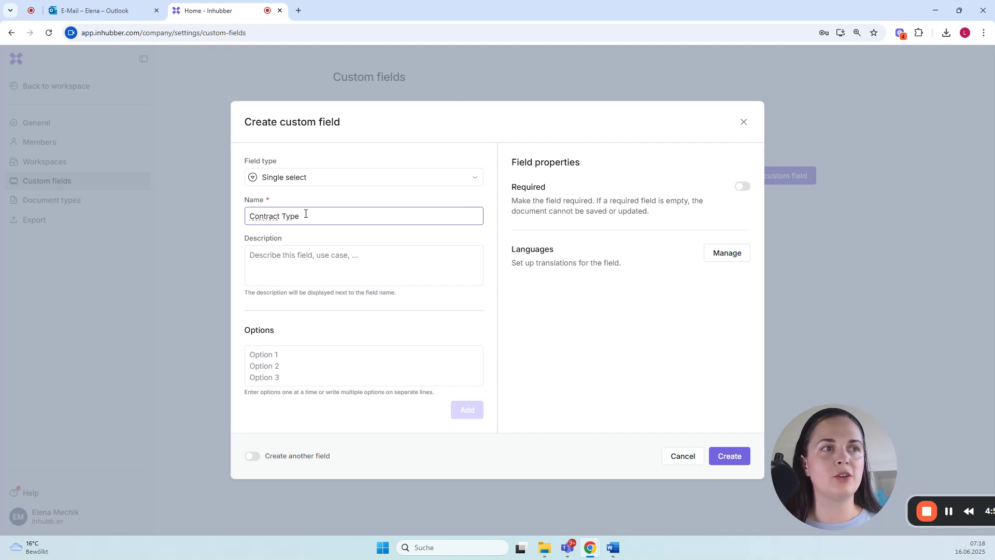
left_click(737, 185)
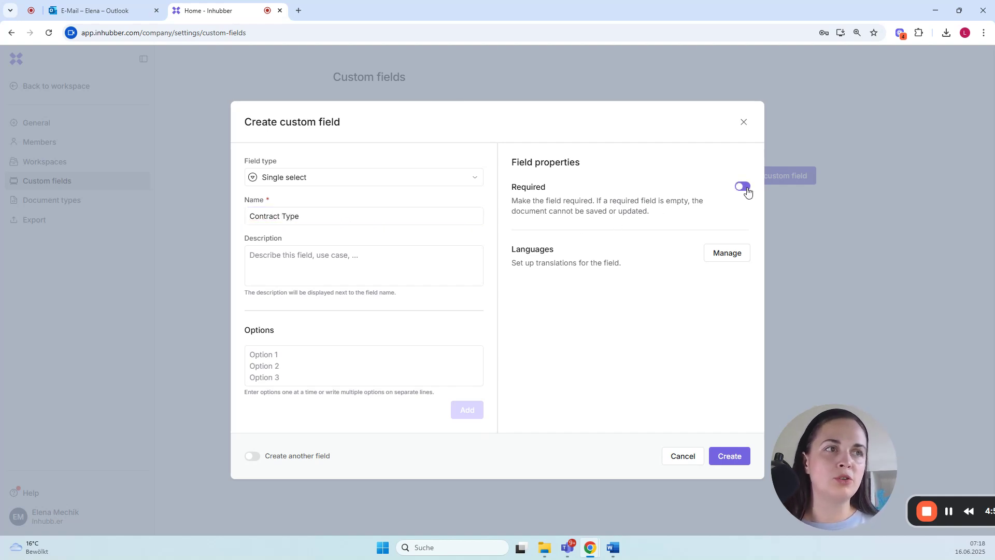
Step: Add the options NDA and SLA to the Contract Type field, move SLA above NDA, and create the field
left_click(267, 358)
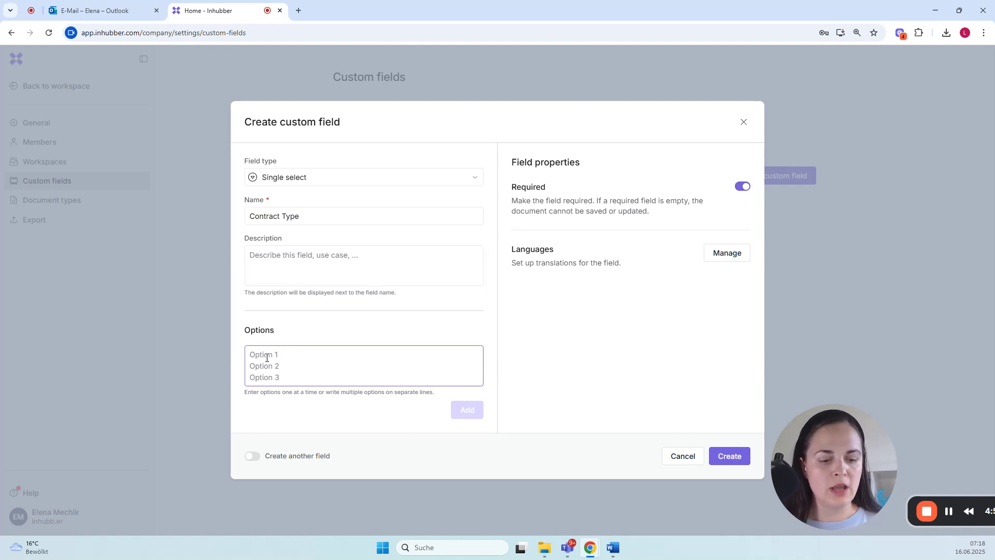
type("NDA")
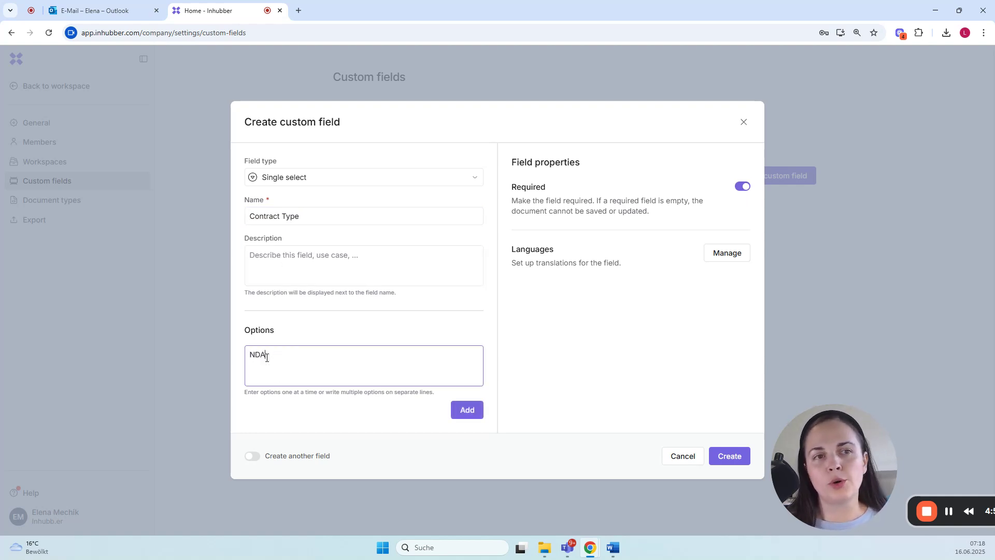
key("Return")
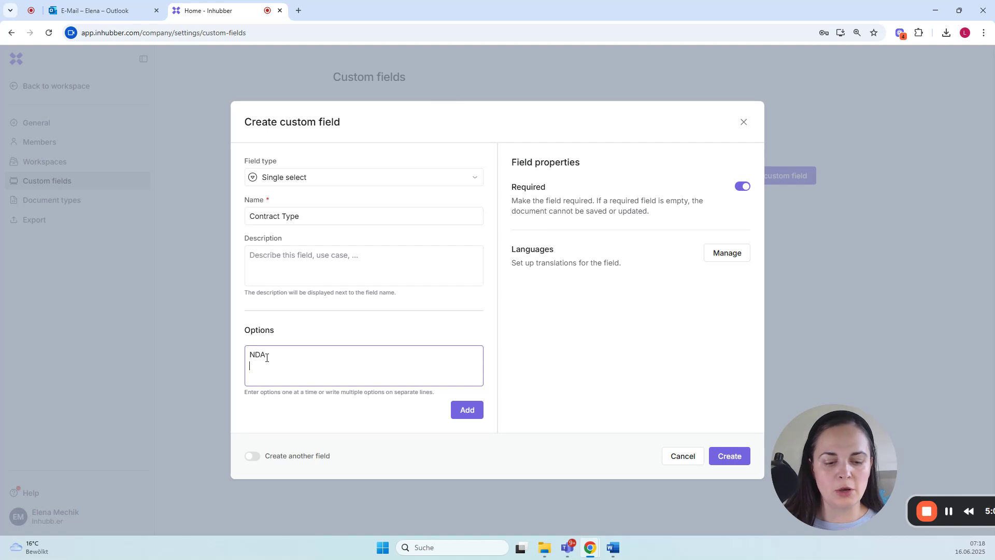
type("SLA")
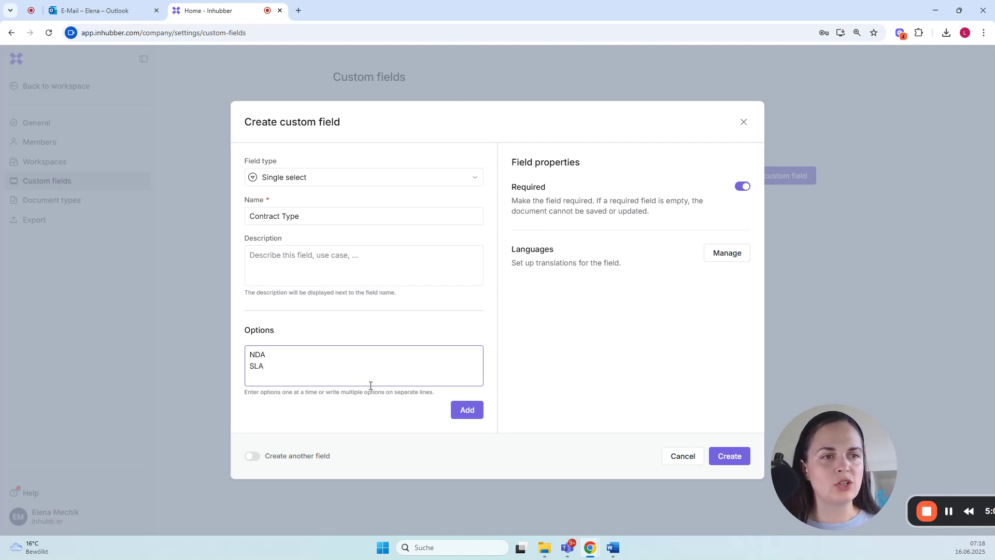
left_click(467, 411)
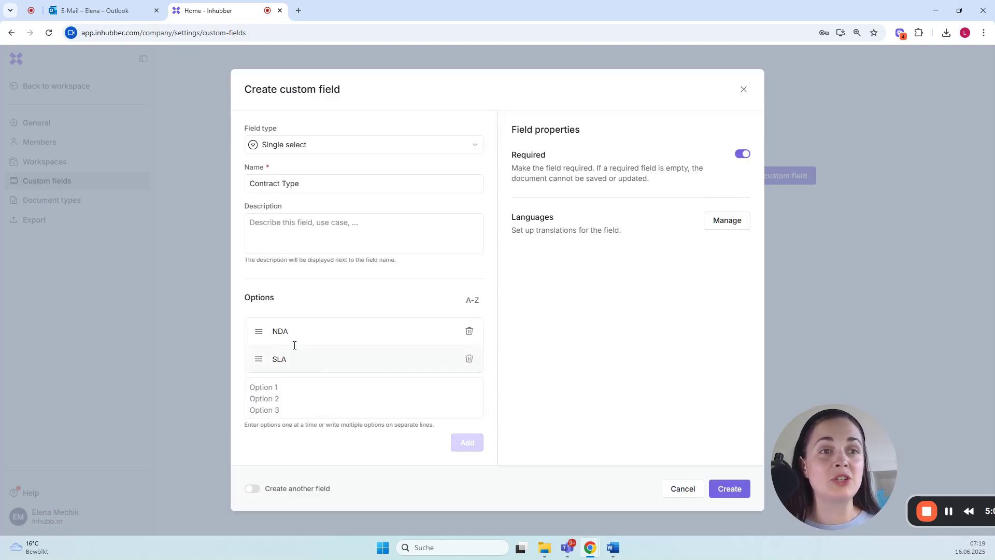
left_click_drag(259, 361, 259, 340)
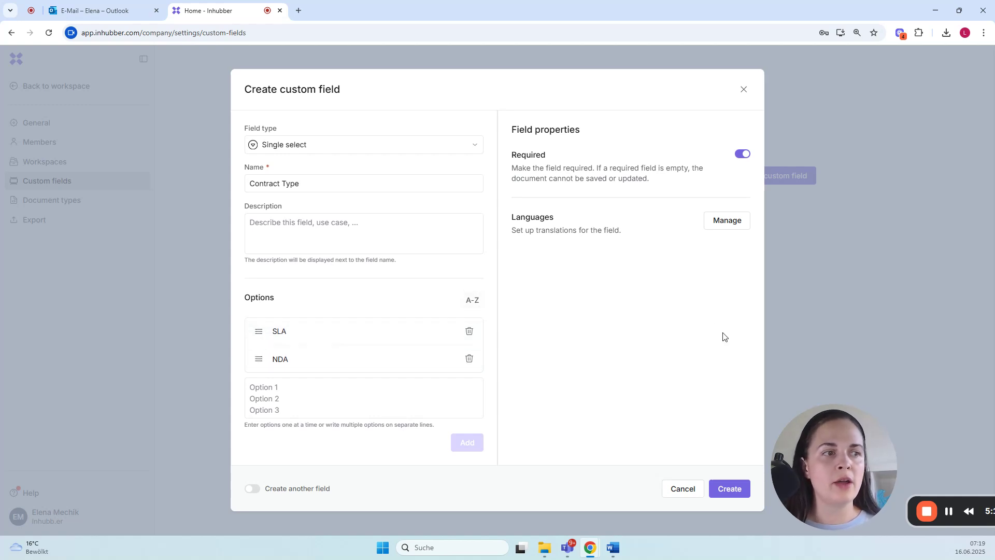
left_click(742, 489)
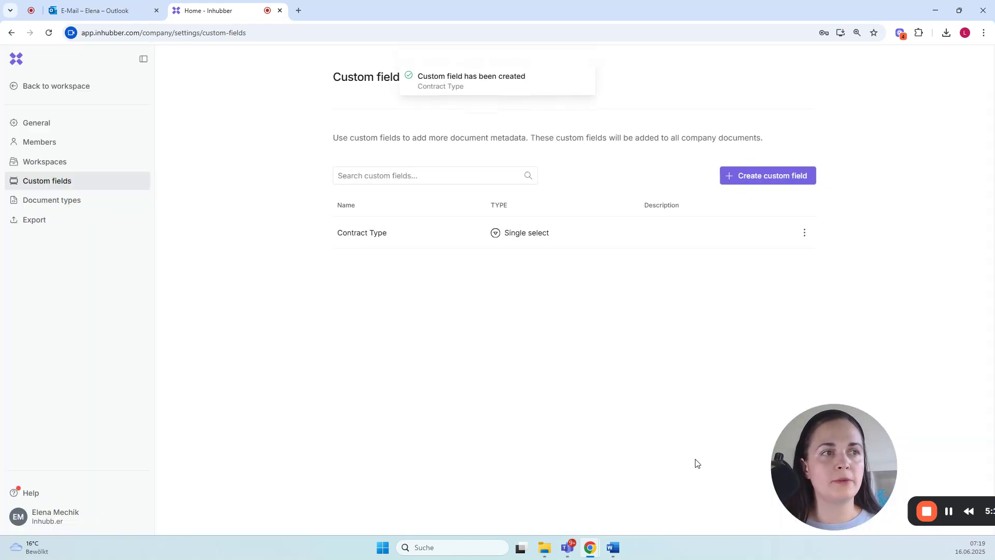
Step: Create a second custom field of type Date named CO and make it required
left_click(743, 178)
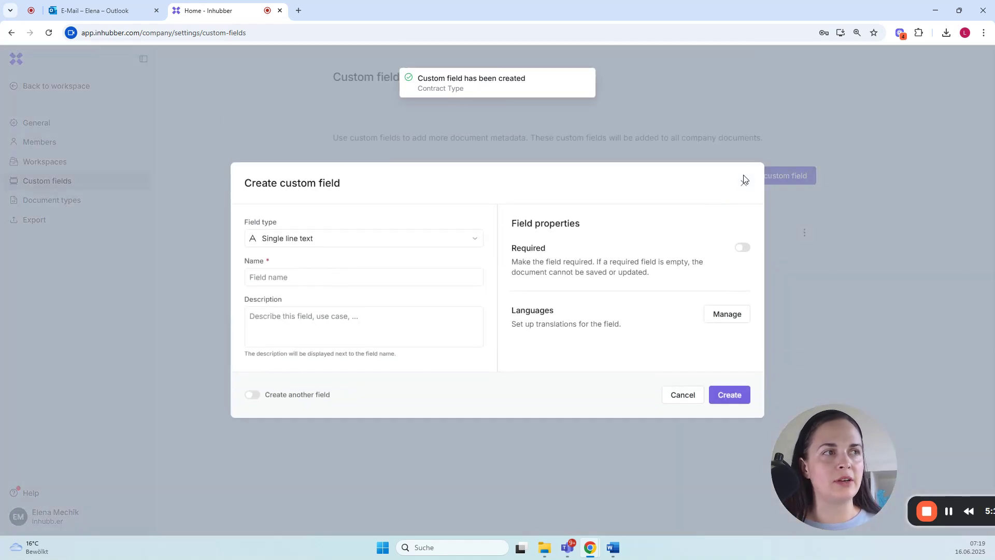
left_click(316, 241)
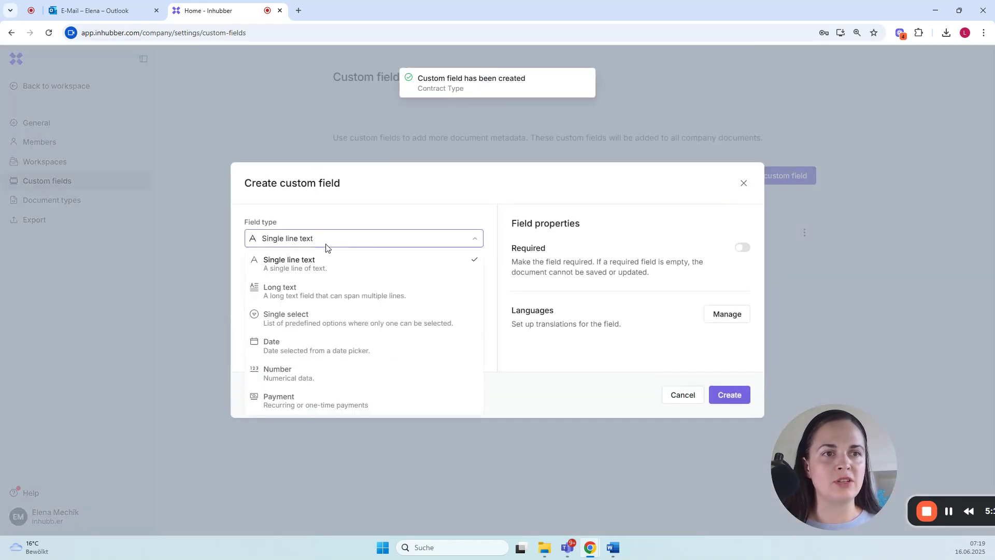
left_click(327, 341)
left_click(289, 279)
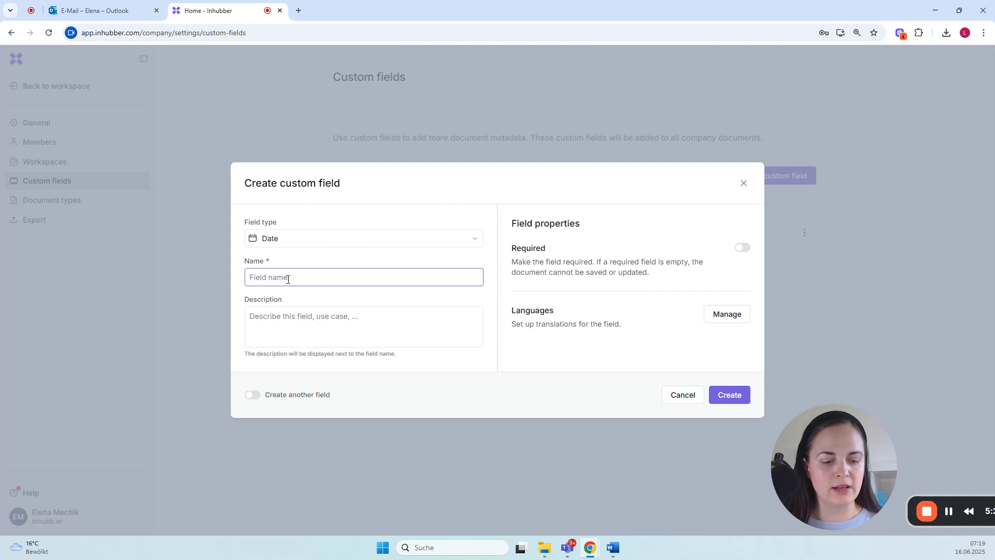
type("CO")
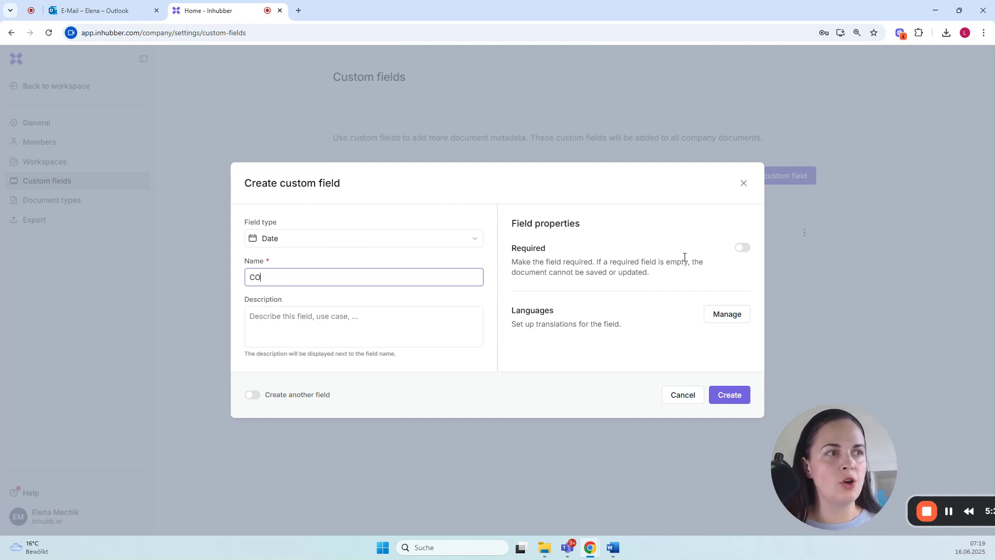
left_click(746, 253)
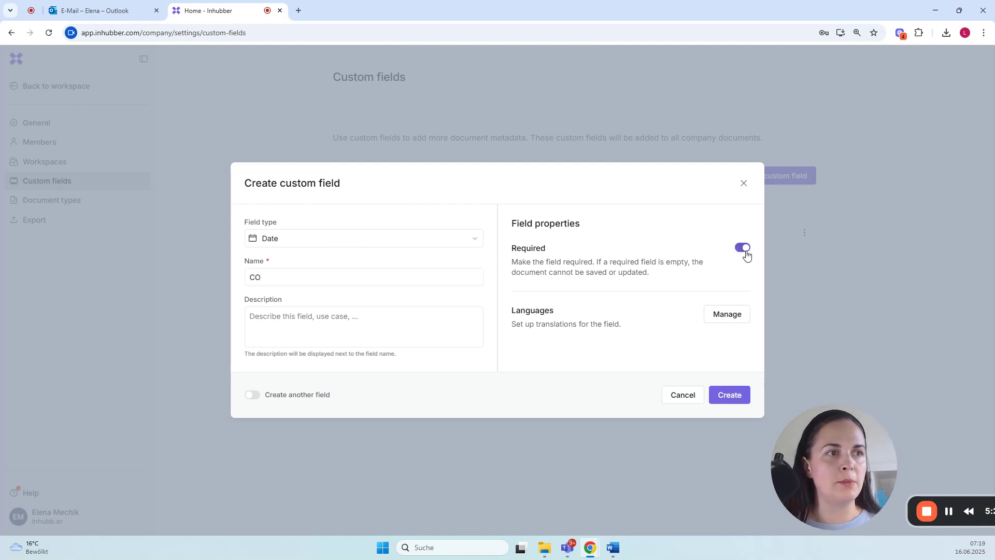
left_click(736, 398)
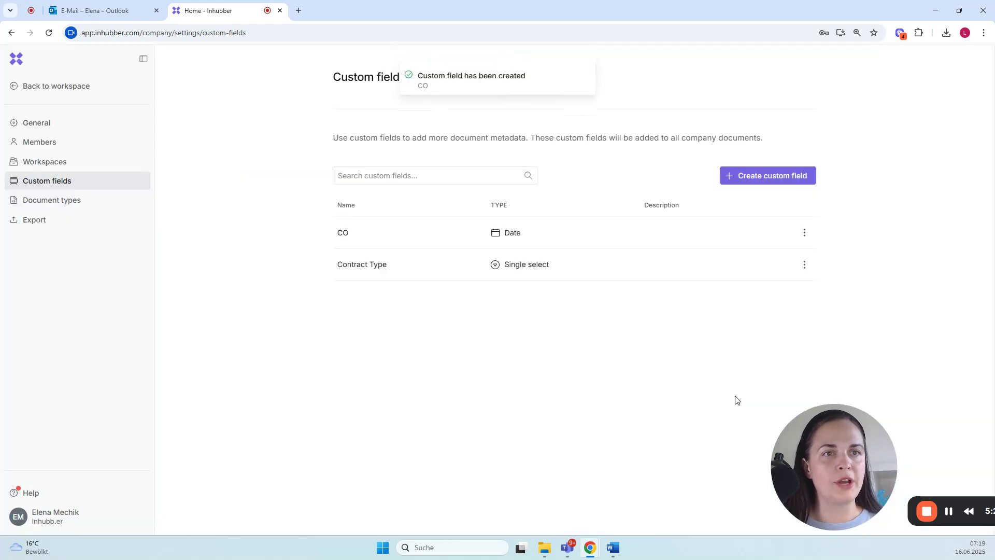
Step: Rename the Default document type as General, enable the Contract Type and CO custom fields for it, and save
left_click(40, 205)
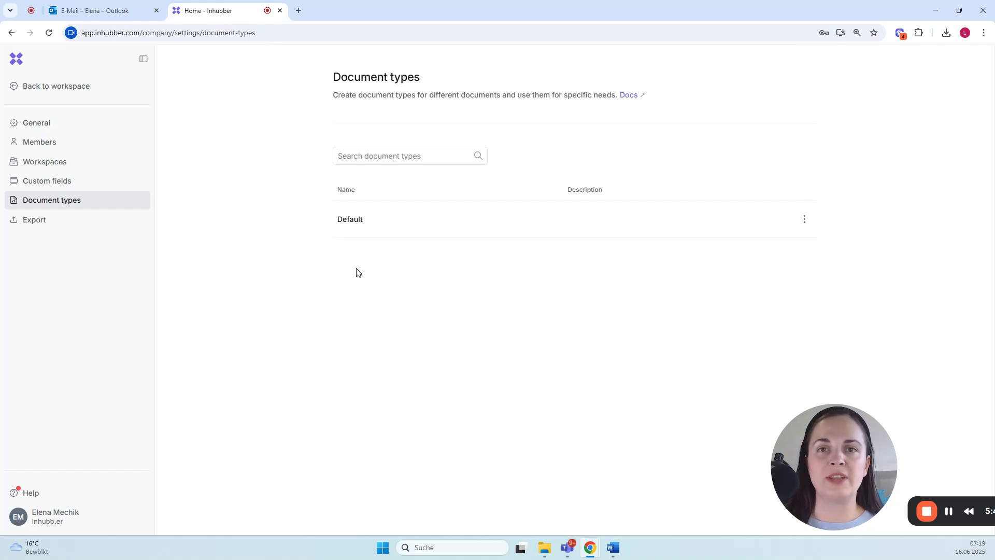
left_click(804, 220)
left_click(783, 241)
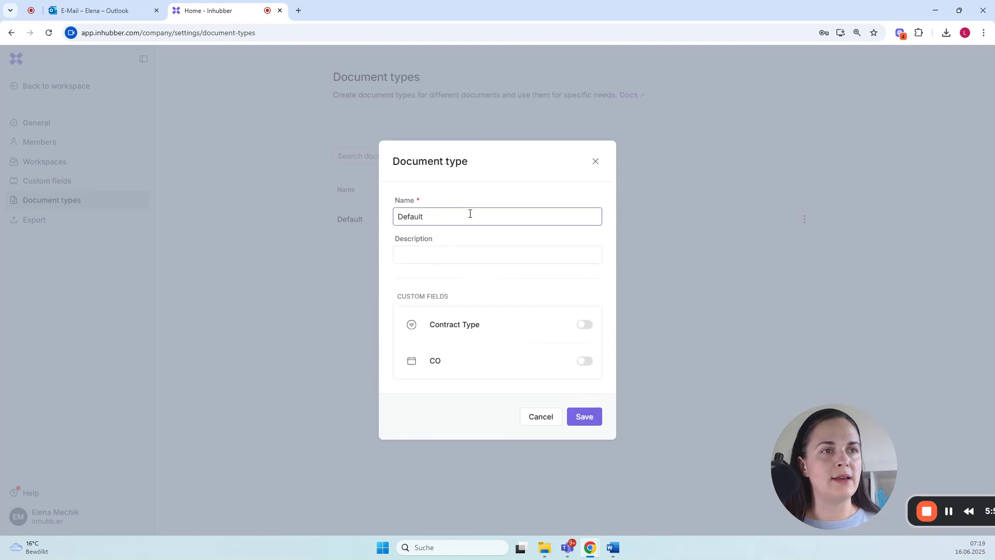
double_click(463, 216)
type("General")
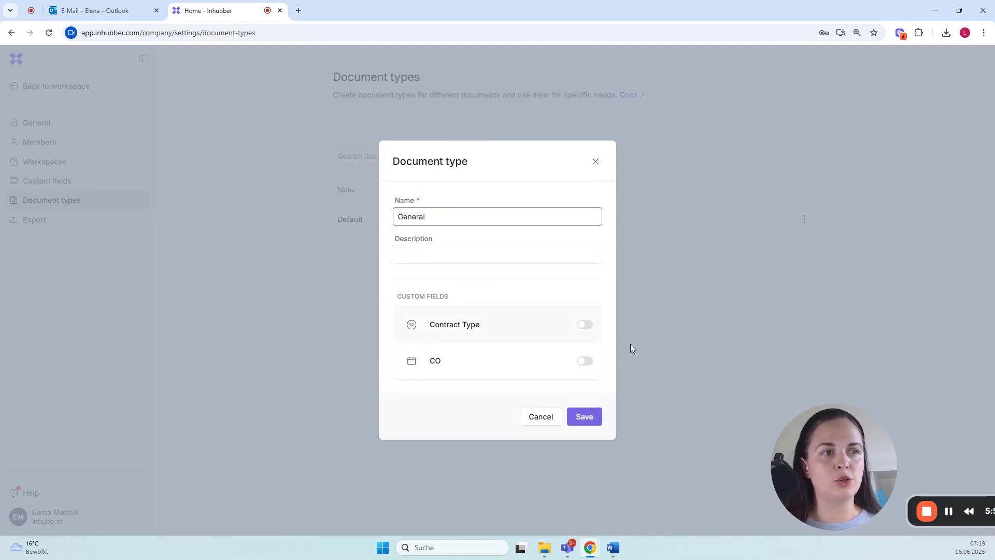
left_click(591, 326)
left_click(589, 361)
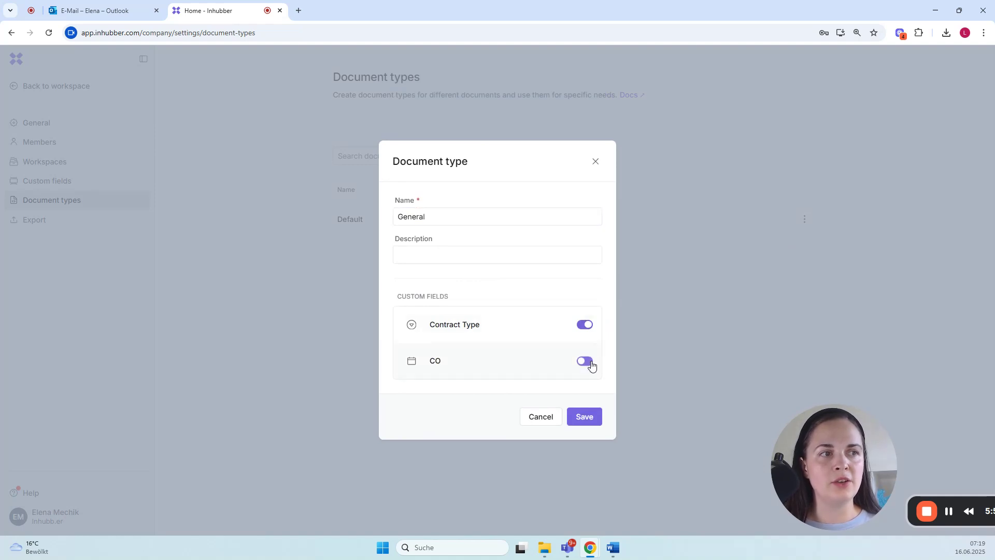
left_click(584, 423)
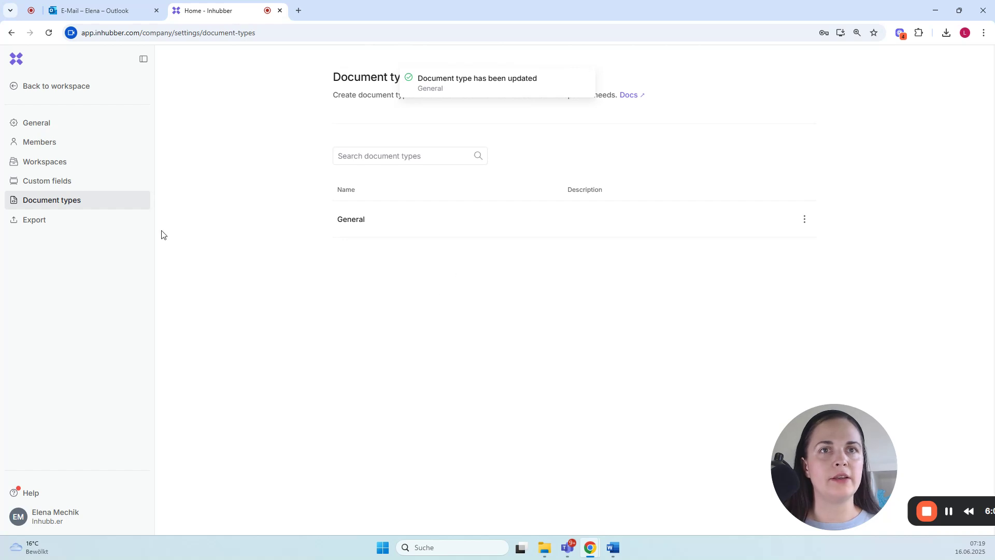
Step: Leave the company settings and start a new document in the Procurement workspace
left_click(37, 85)
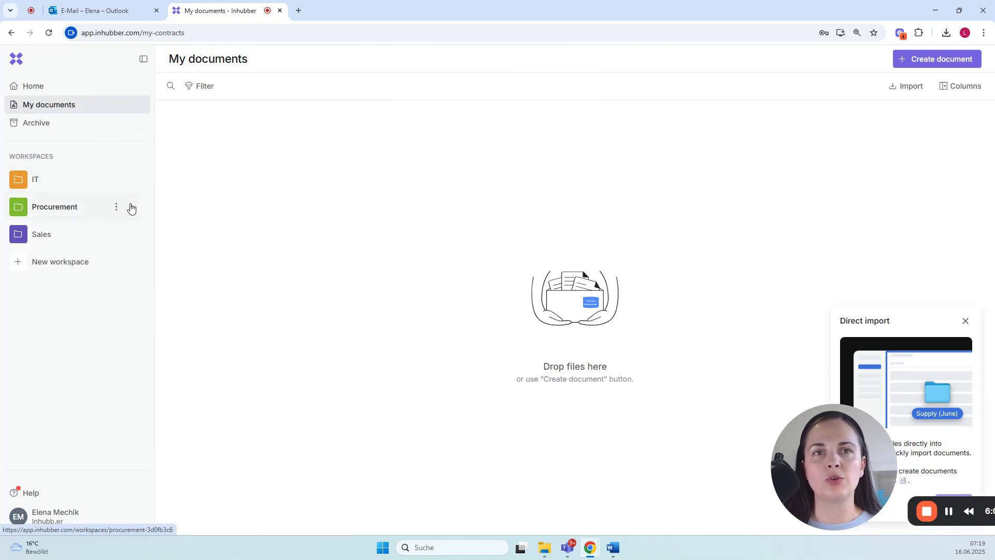
left_click(93, 209)
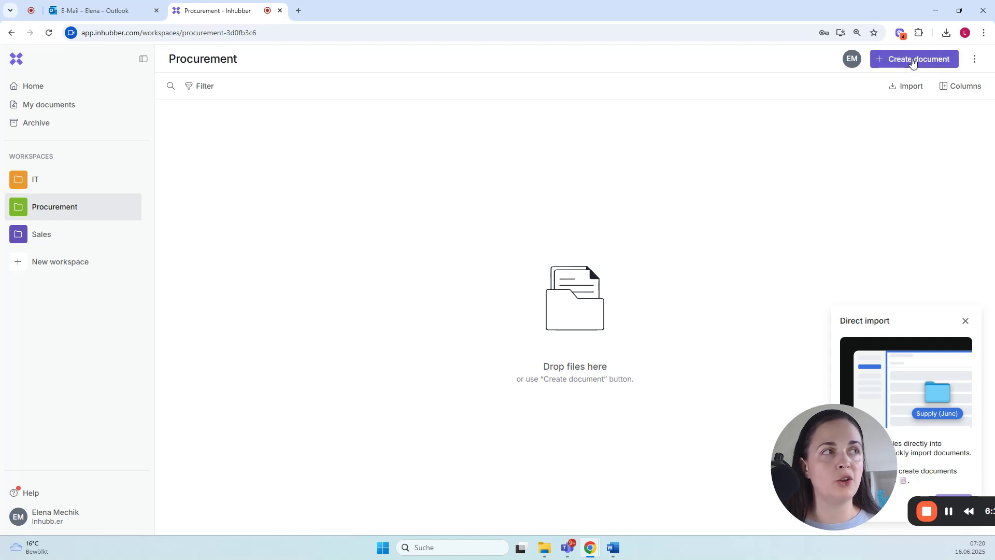
left_click(913, 60)
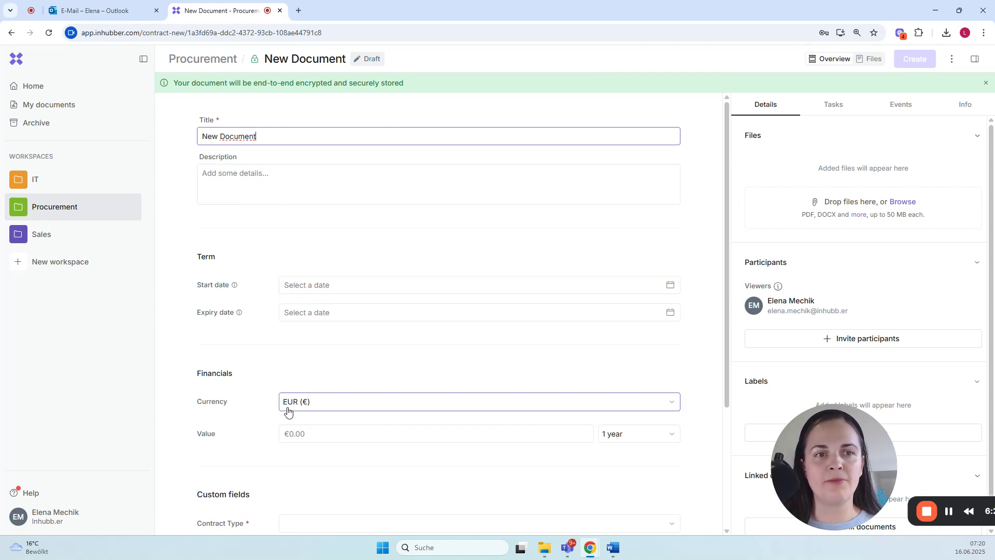
Step: Set the document's Contract Type to SLA and its CO date to 31 December 2025
scroll(288, 410, "down", 3)
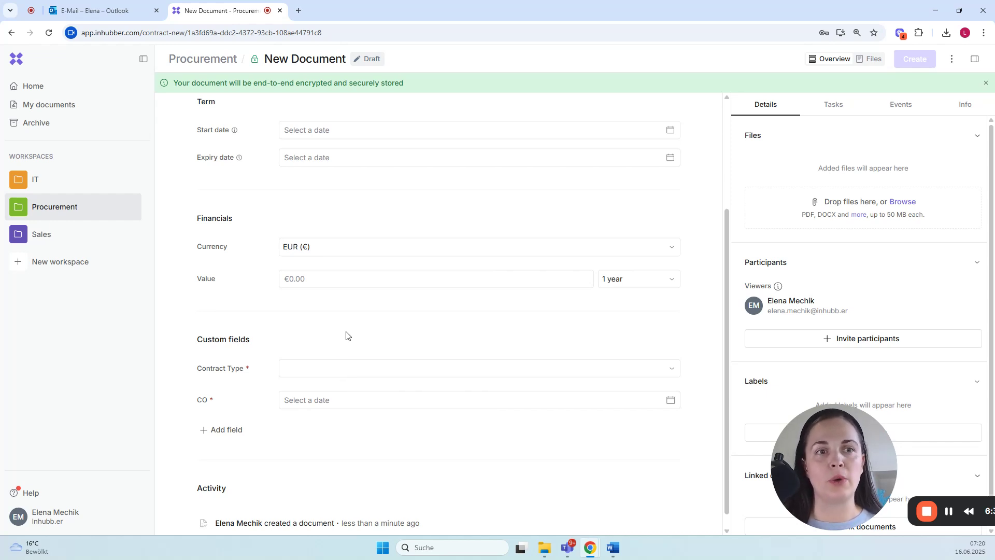
left_click(287, 374)
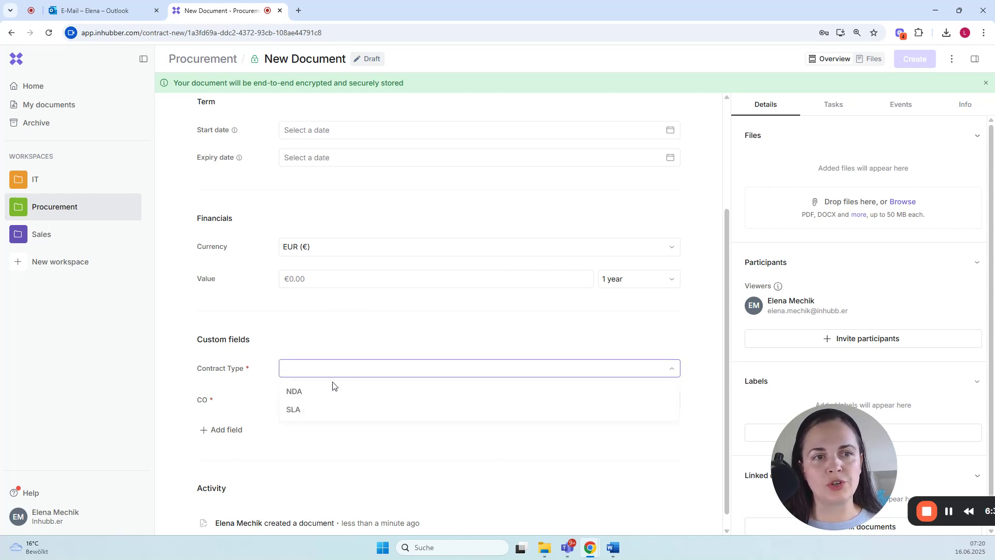
left_click(314, 409)
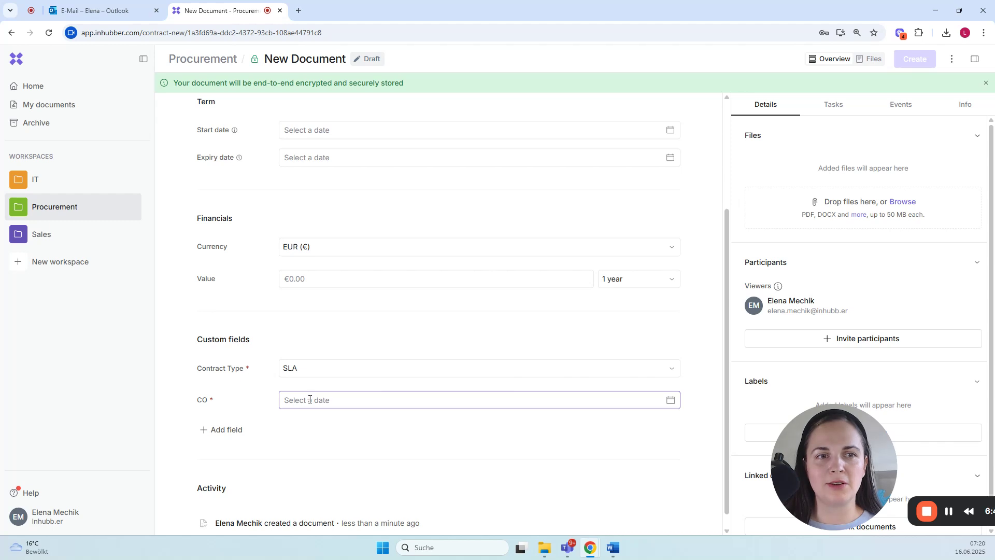
left_click(307, 400)
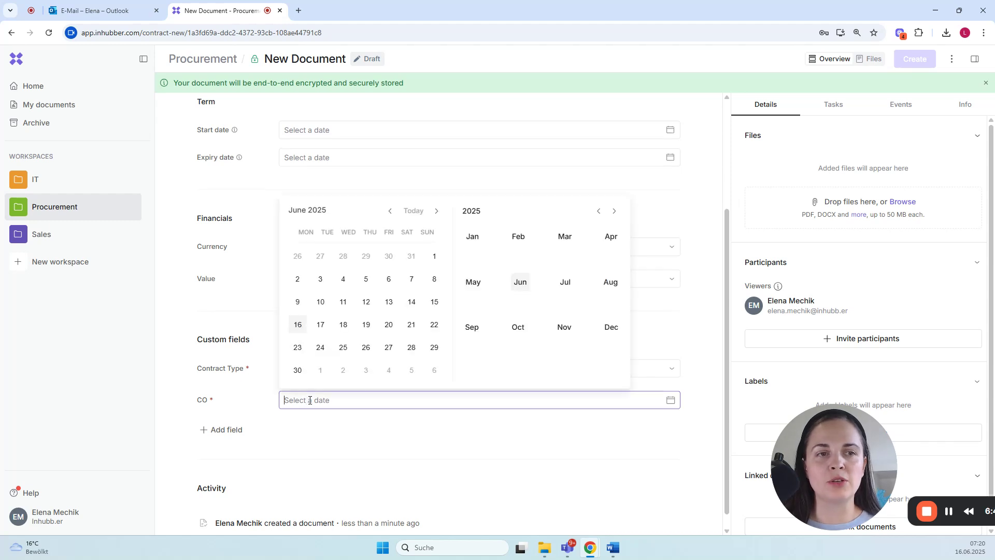
left_click(607, 327)
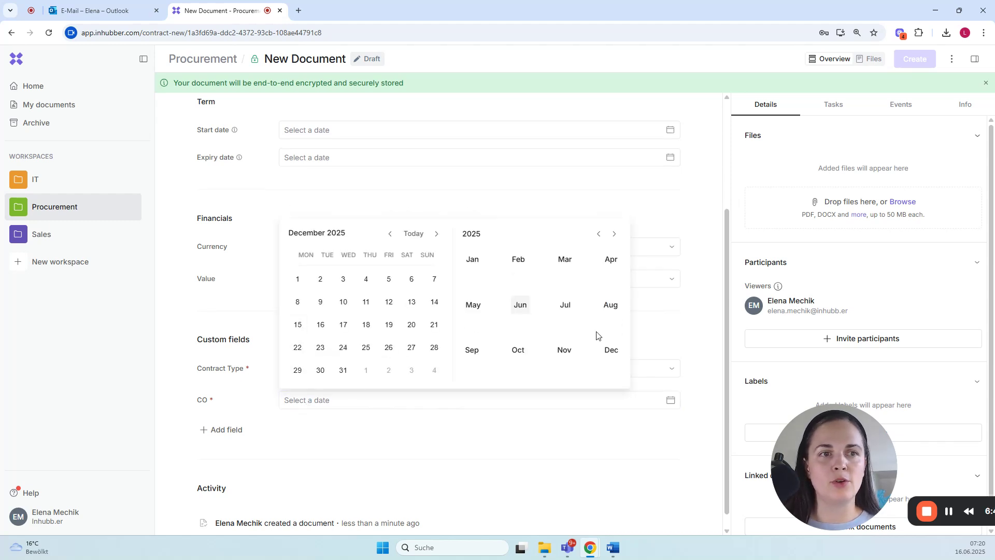
left_click(341, 370)
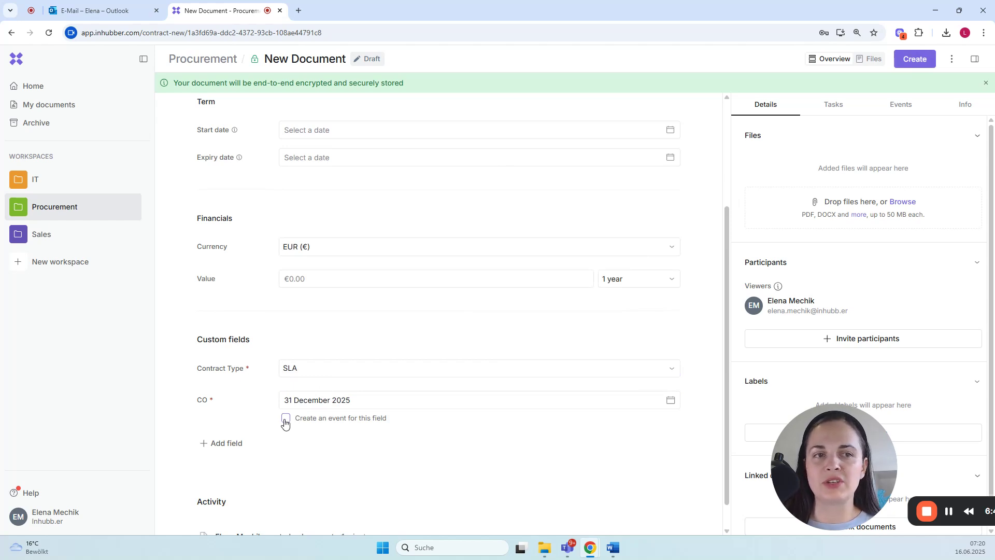
Step: Start an event for the CO date field, titled CO and repeating every year on December 31
left_click(285, 419)
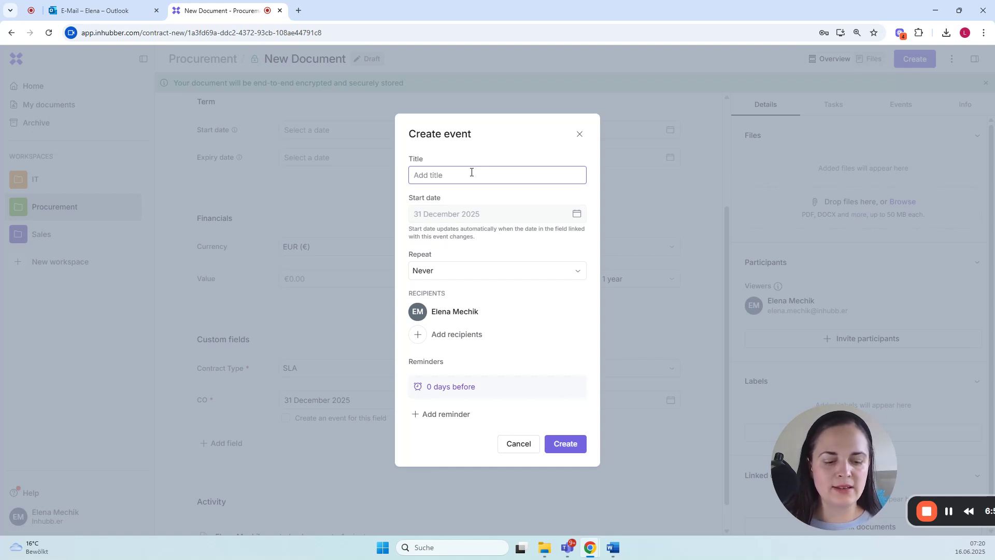
type("CO")
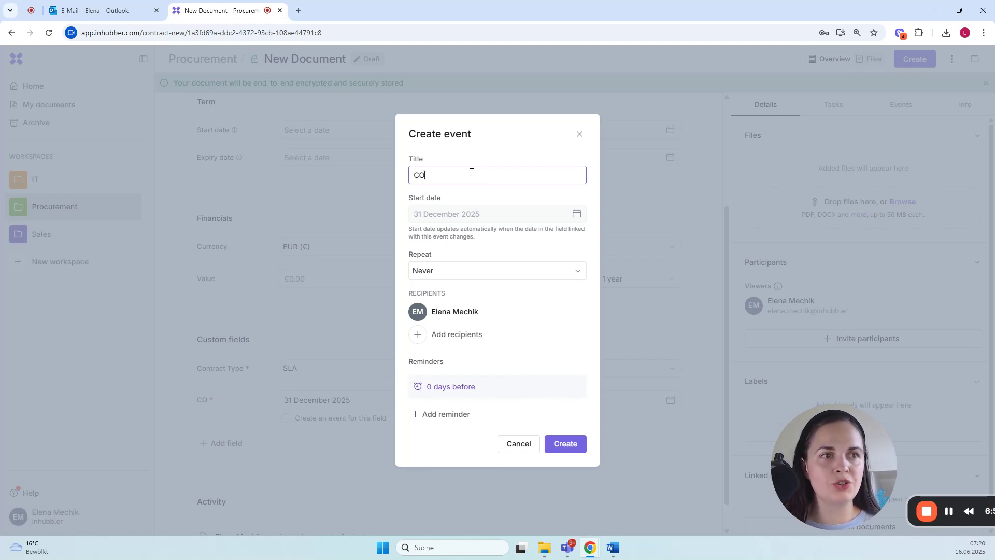
left_click(437, 271)
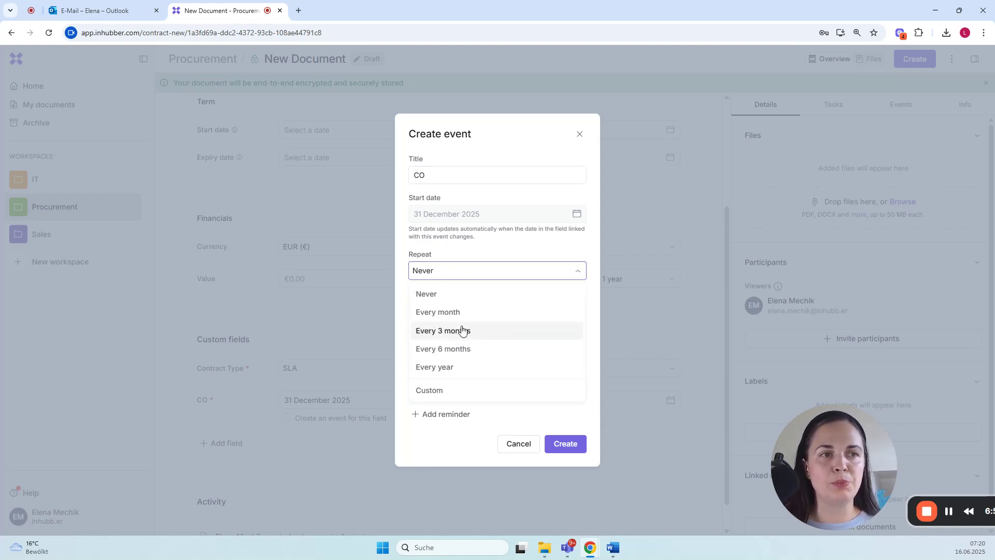
left_click(456, 369)
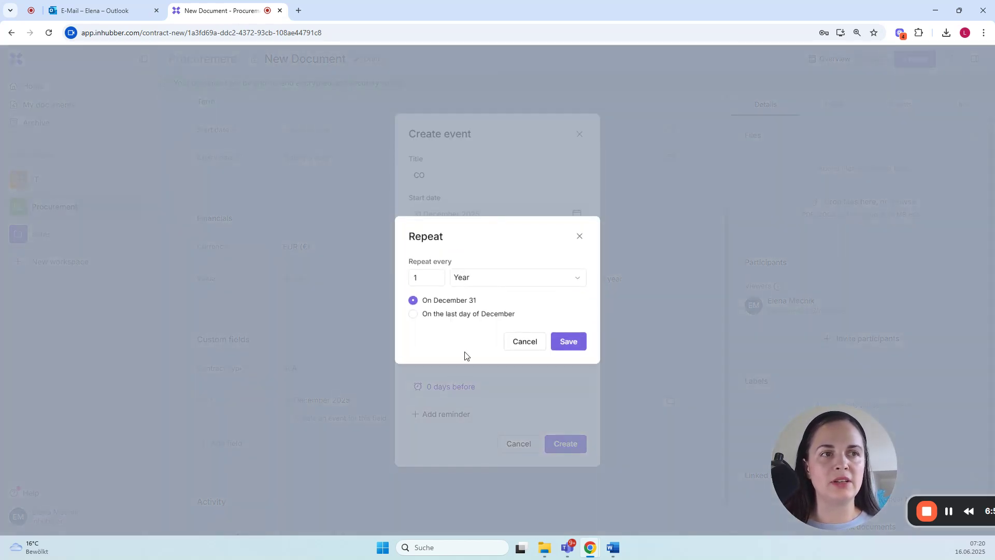
left_click(568, 342)
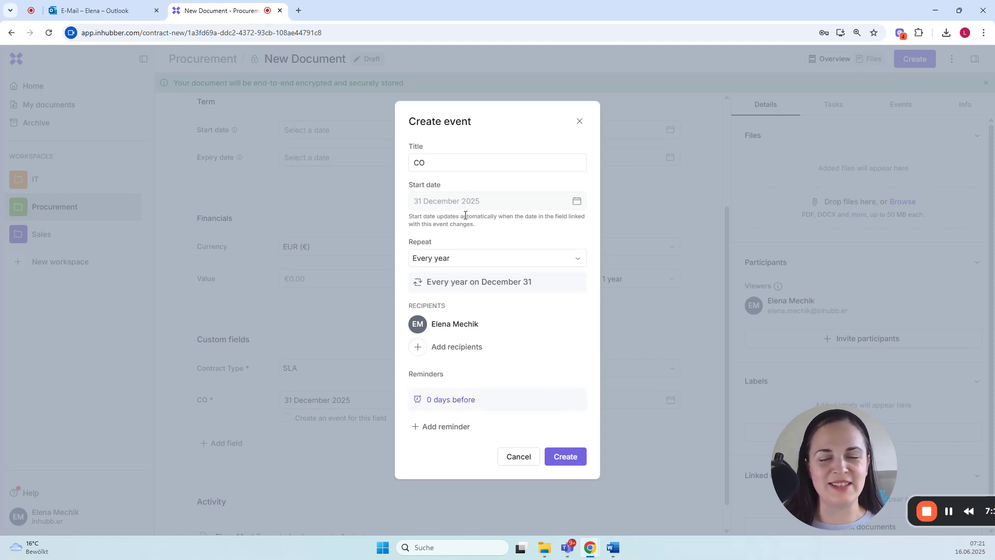
Step: Add a reminder 1 month before the event with the description "check or cancel", and create the event
left_click(430, 429)
left_click(449, 409)
left_click(469, 415)
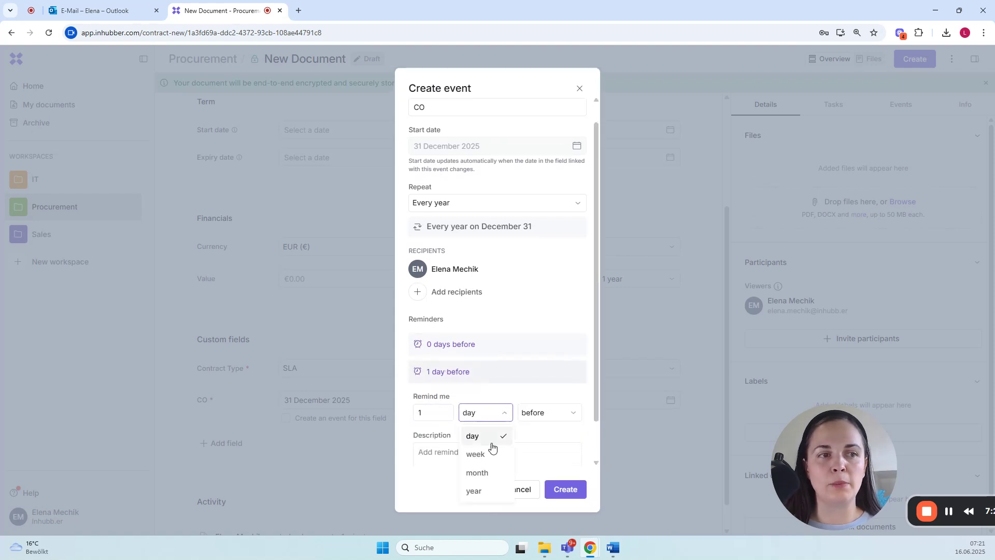
left_click(482, 471)
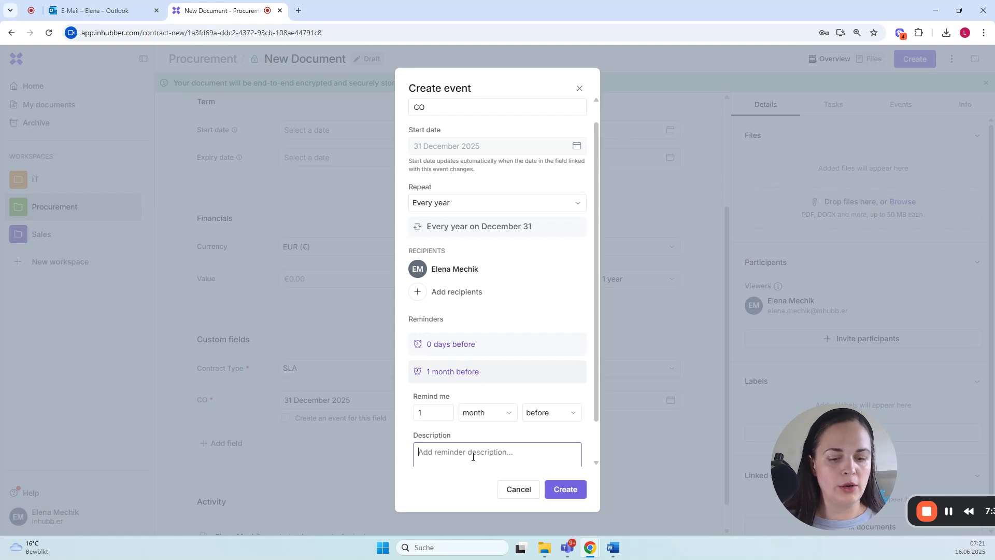
type("check")
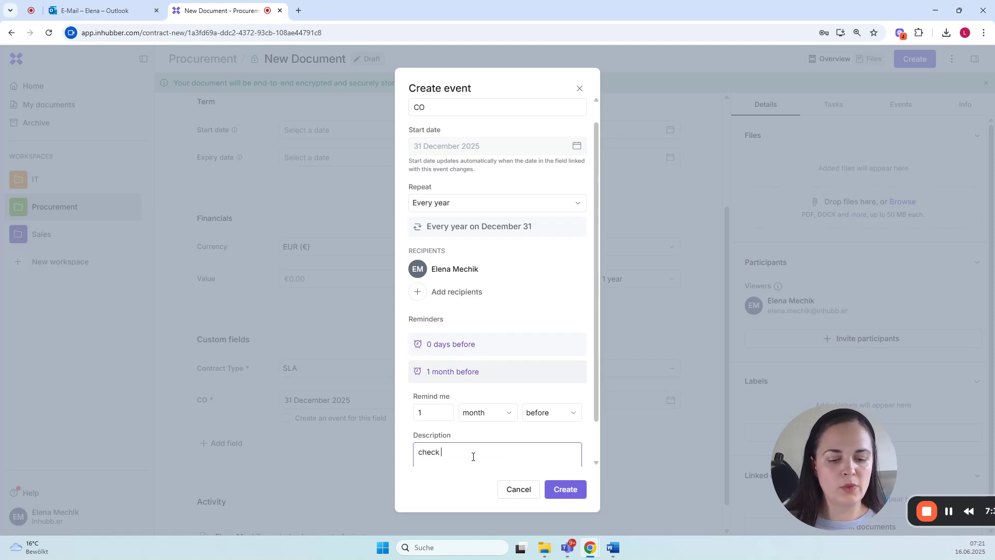
type(" or cancel")
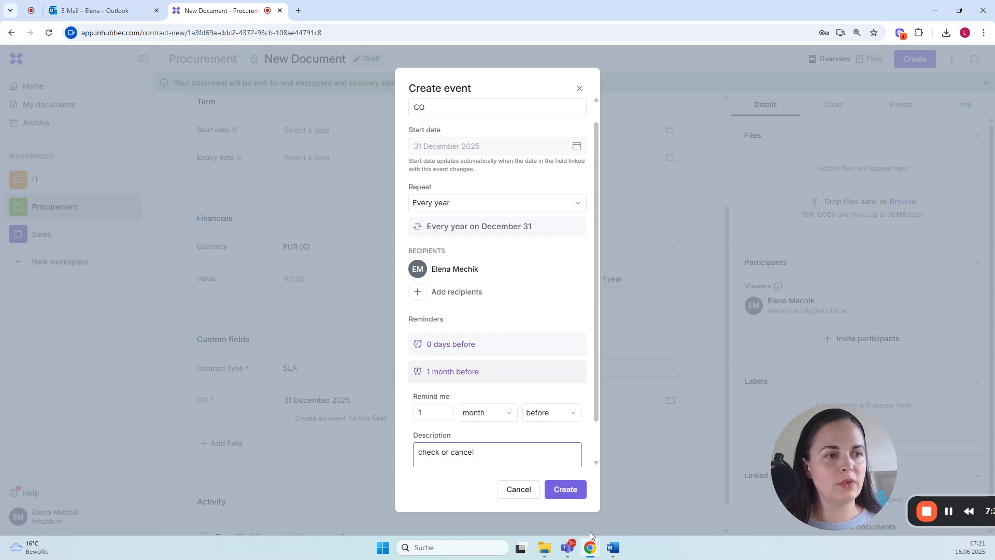
left_click(566, 489)
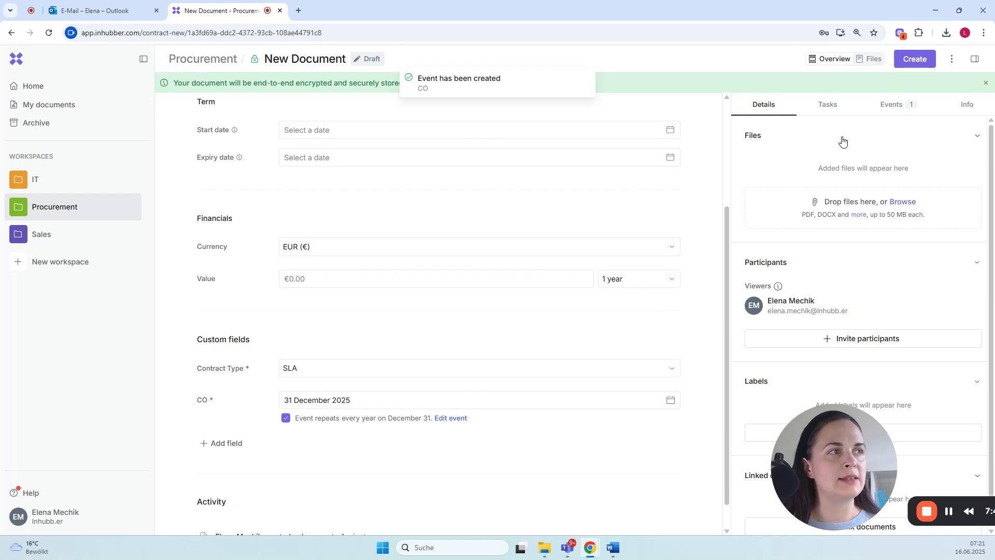
Step: Review the CO event's 1-month reminder and the calendars it can be added to
left_click(890, 106)
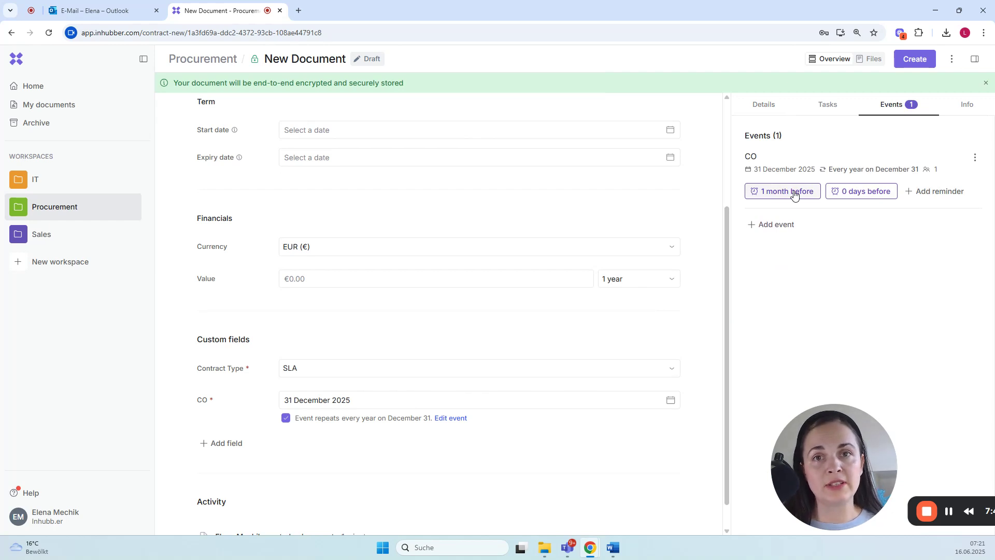
left_click(793, 193)
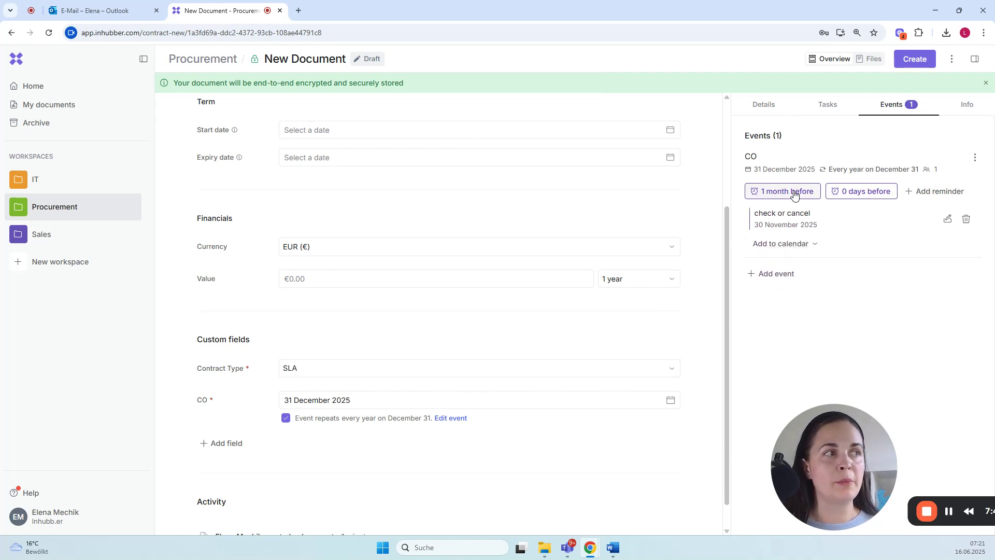
left_click(806, 243)
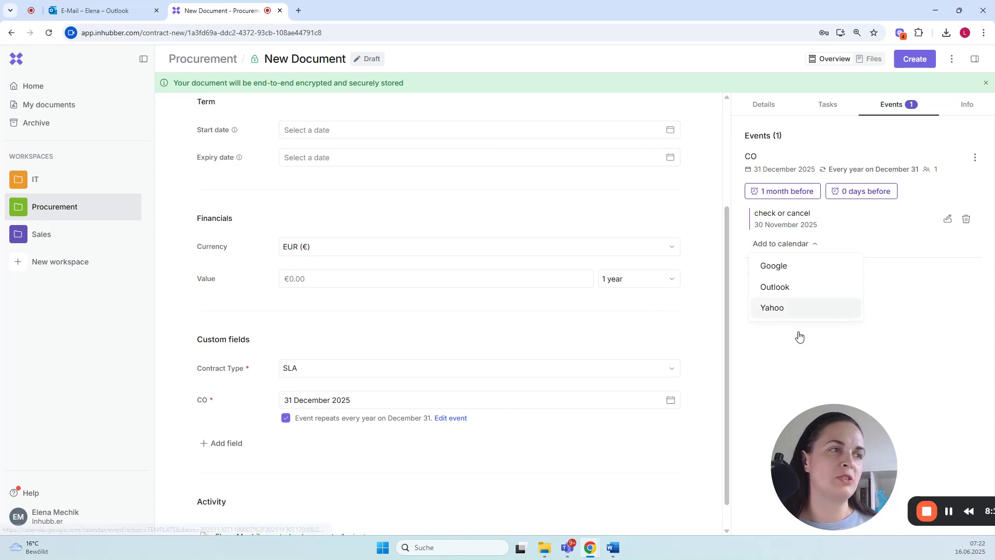
left_click(733, 222)
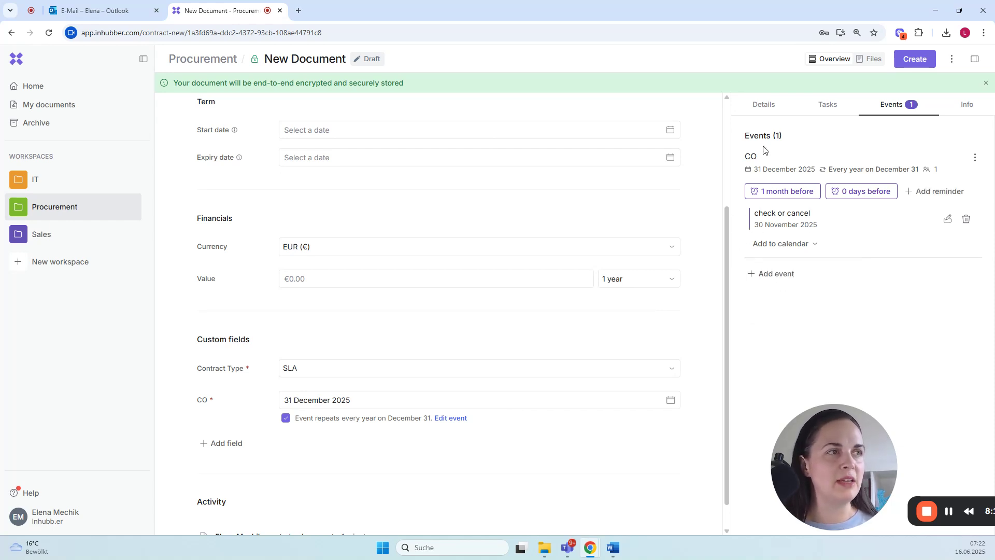
Step: Add the file Service Level Agreement_Musterman Ltd.pdf from the file explorer to the document as an E-signature file
left_click(764, 104)
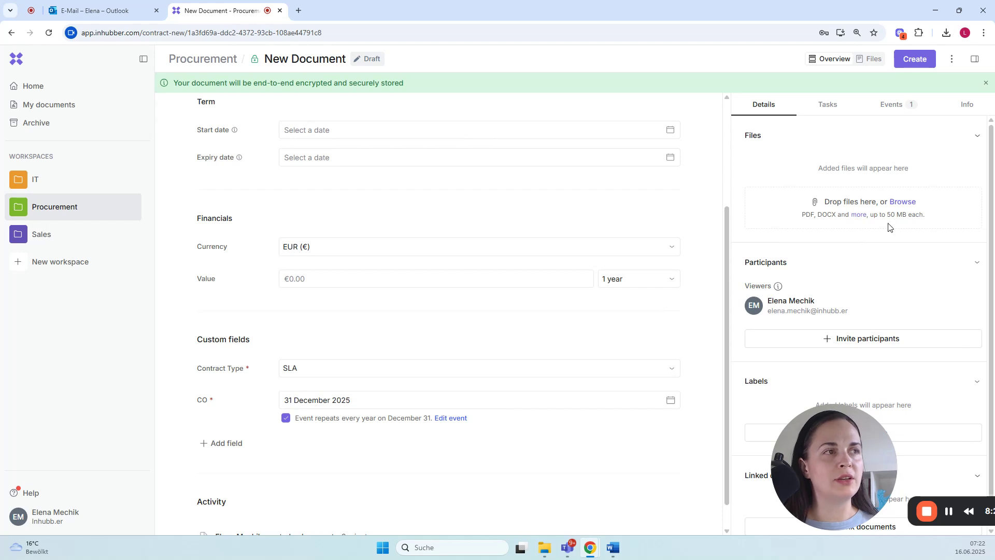
mouse_move(858, 217)
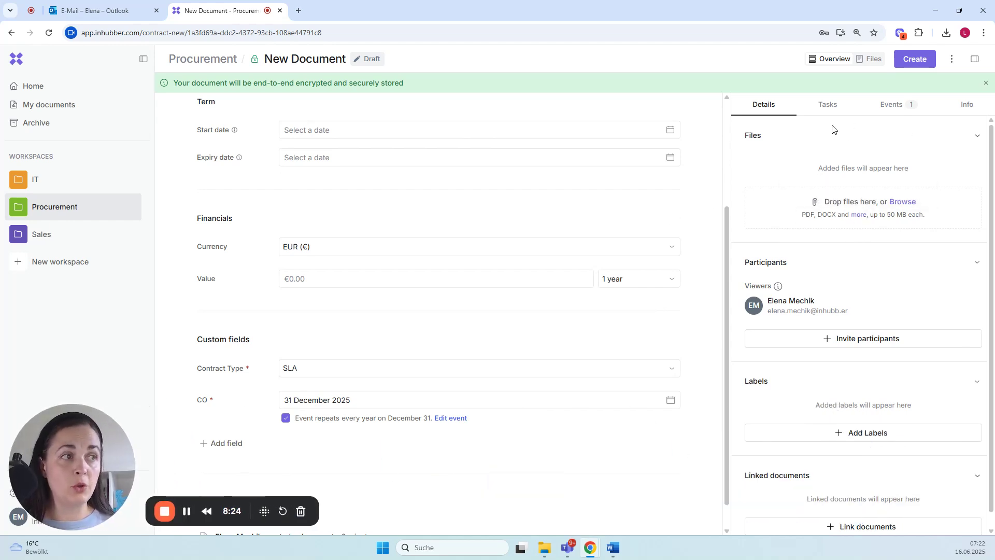
scroll(640, 302, "up", 3)
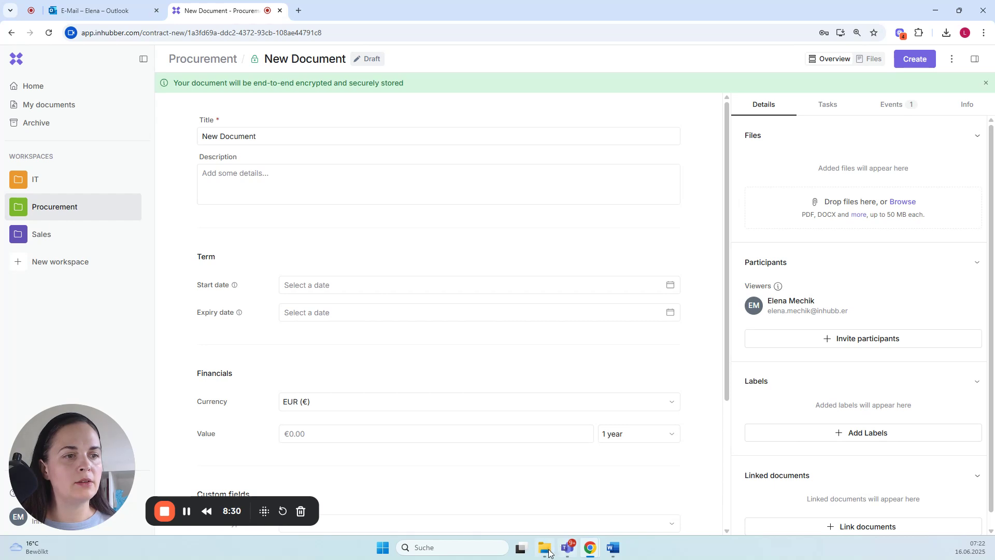
mouse_move(546, 549)
left_click(537, 492)
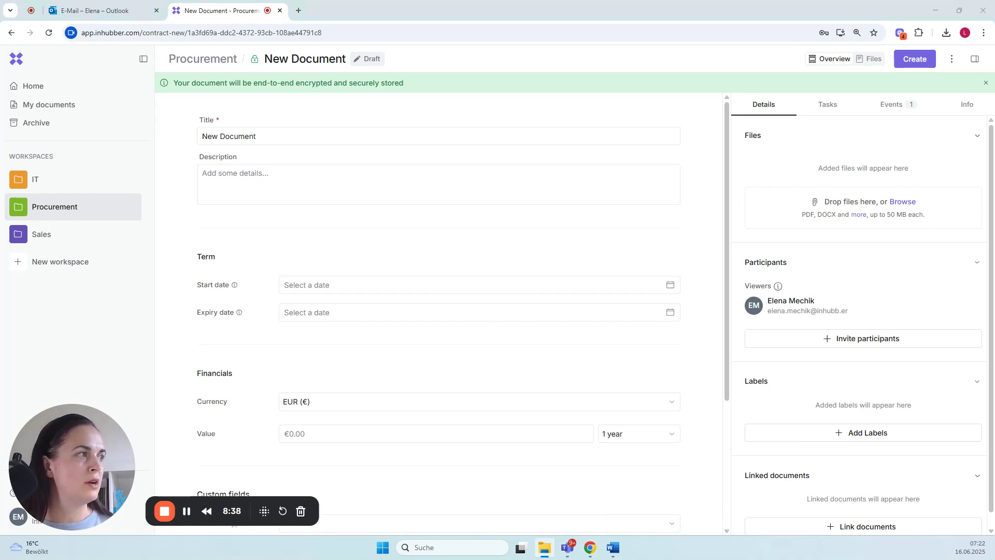
left_click_drag(994, 218, 626, 292)
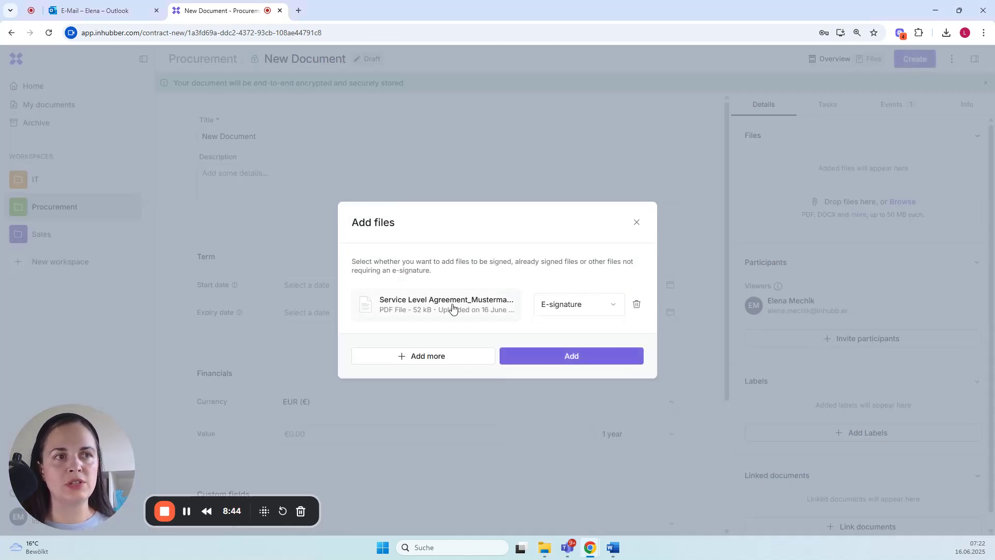
left_click(595, 309)
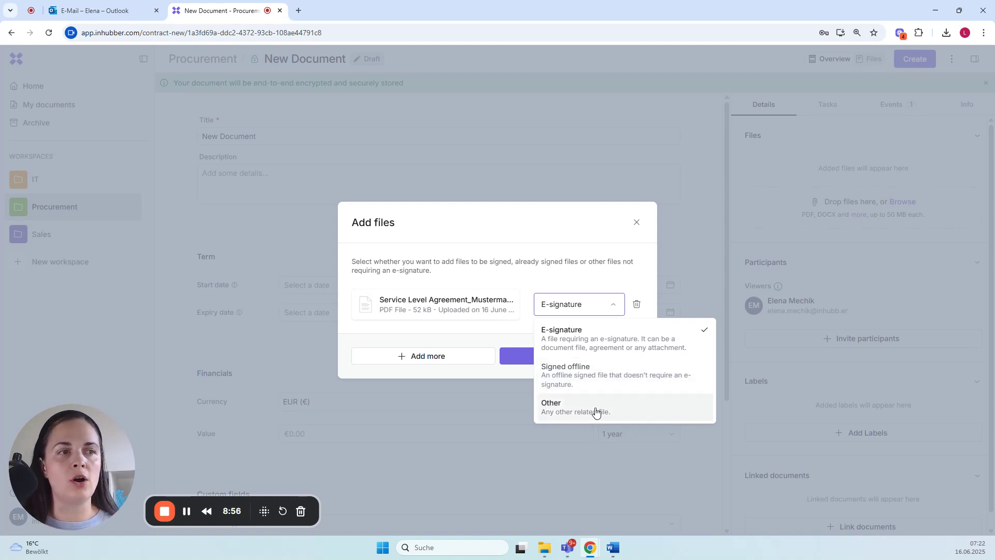
left_click(565, 342)
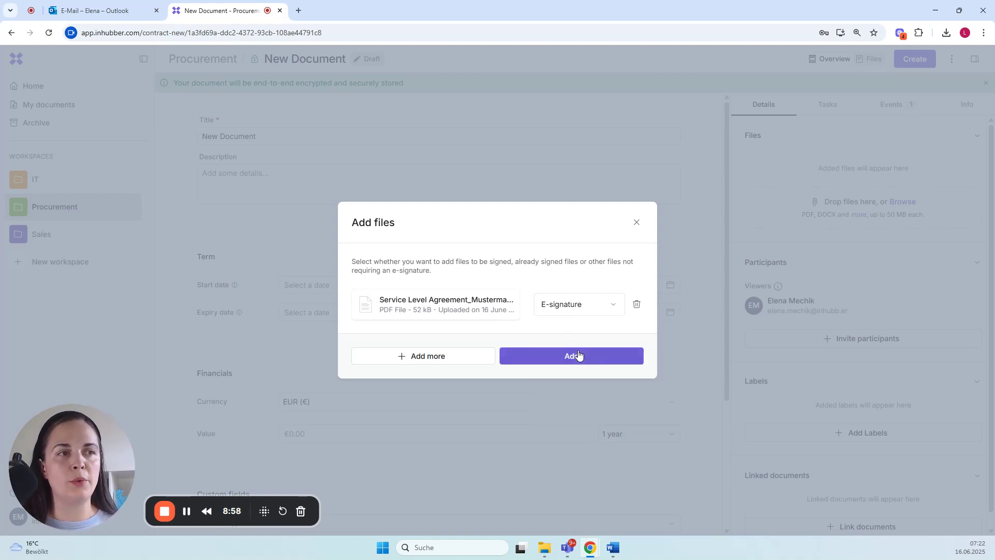
left_click(570, 361)
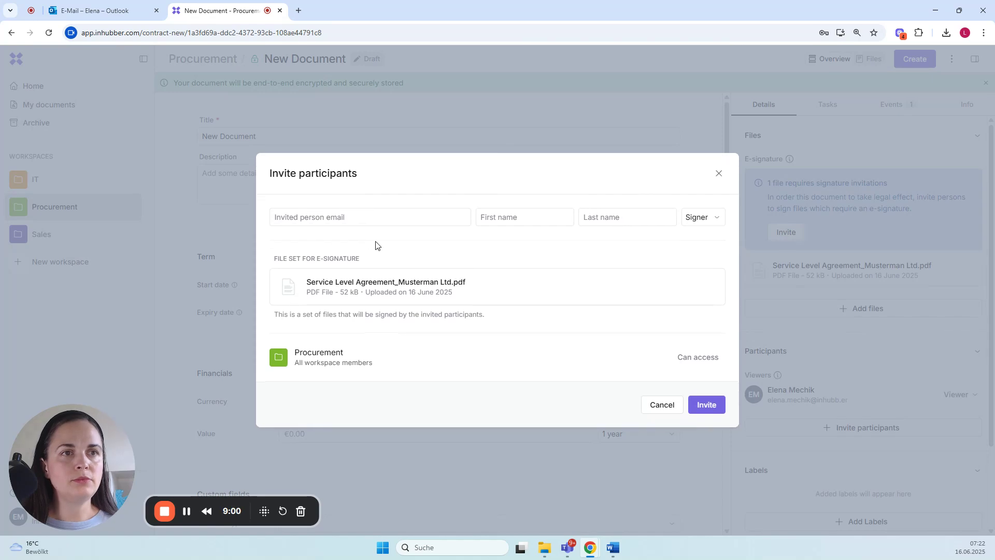
Step: Check the roles available for invited participants and close the invitation without inviting anyone
left_click(335, 218)
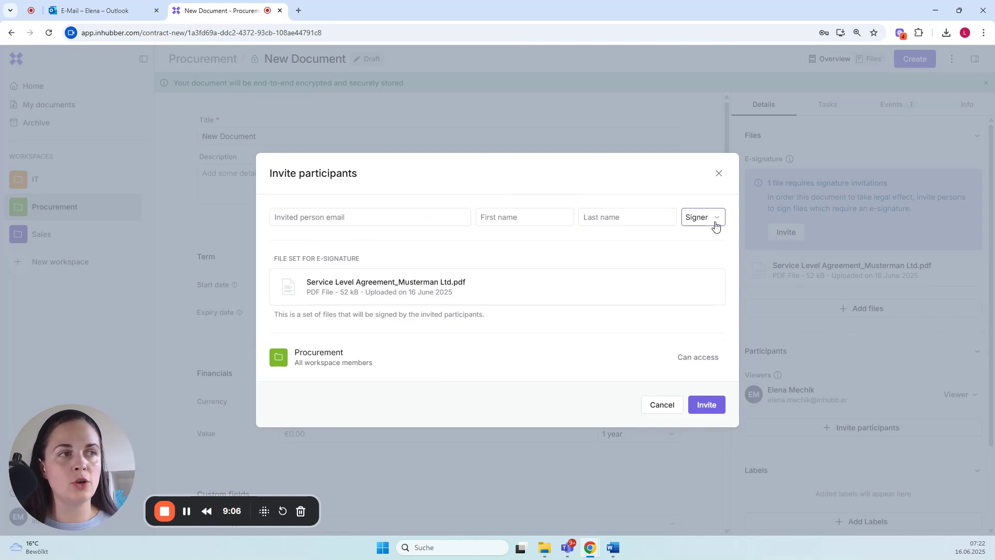
left_click(716, 226)
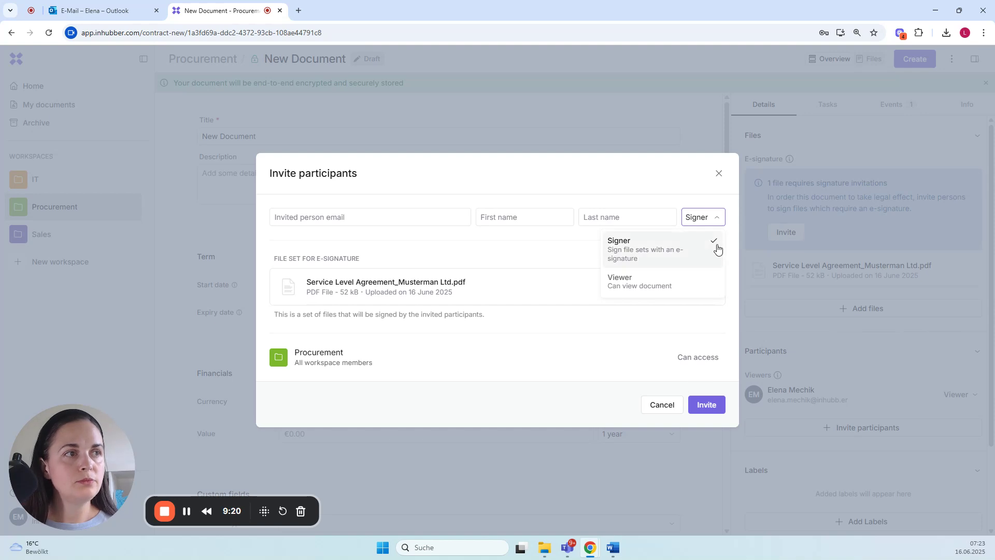
left_click(721, 176)
left_click(721, 176)
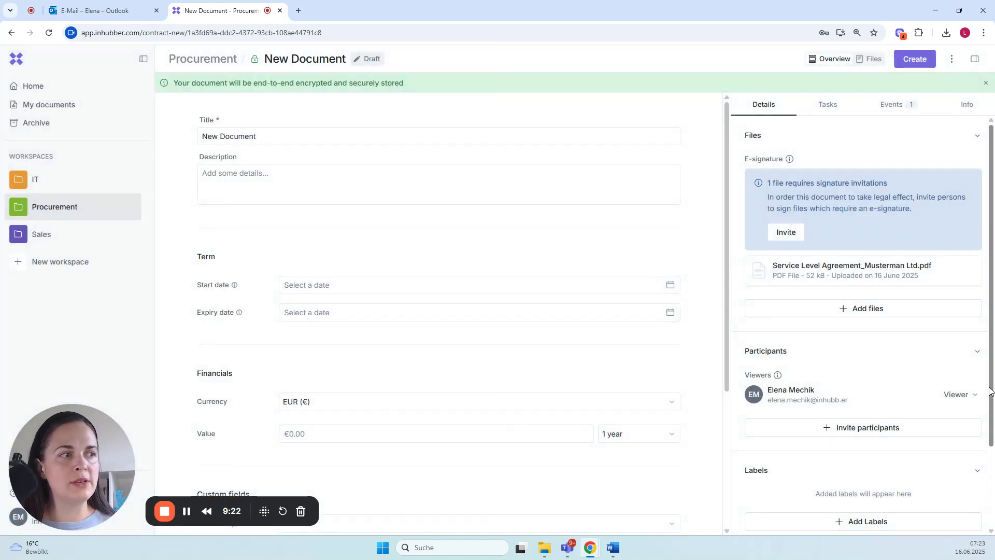
Step: Change the existing participant's role to Signer for the service level agreement
left_click(973, 397)
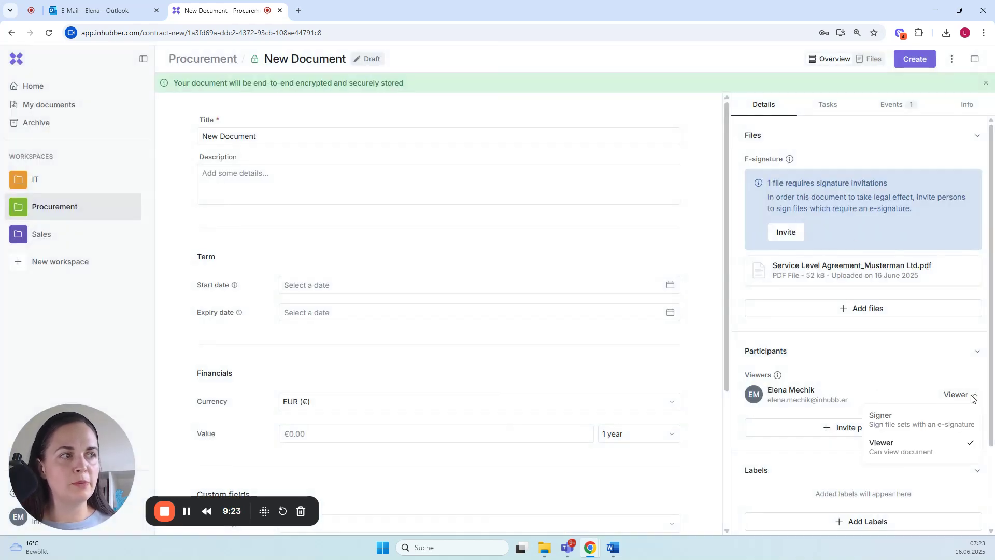
left_click(887, 449)
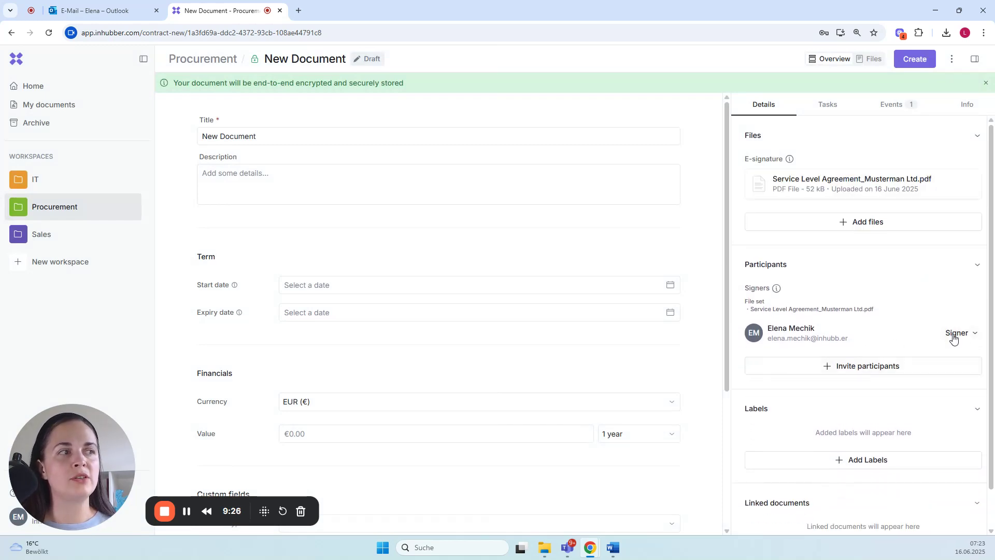
scroll(936, 360, "down", 1)
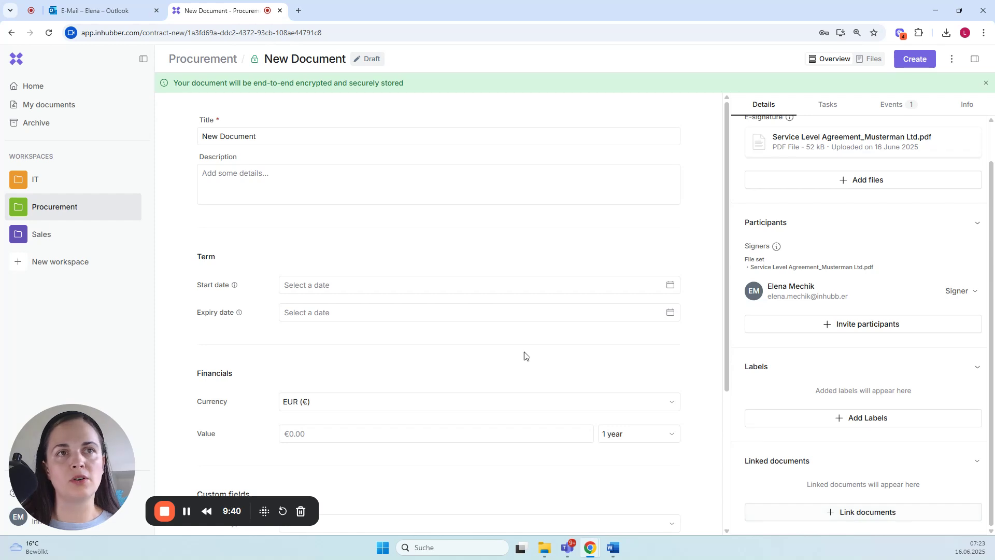
Step: Replace the document's title with SLA Topius Ltd
triple_click(268, 132)
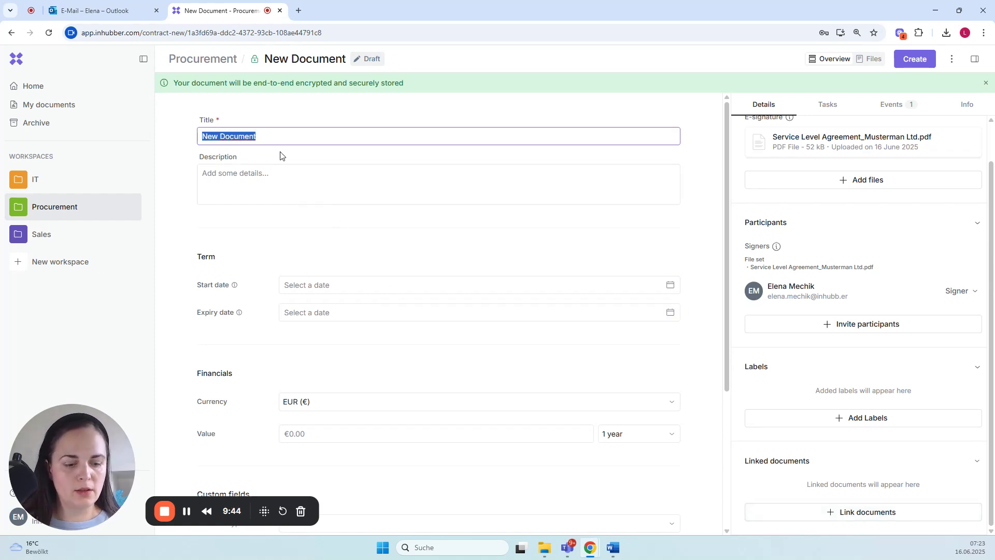
type("SLA Top")
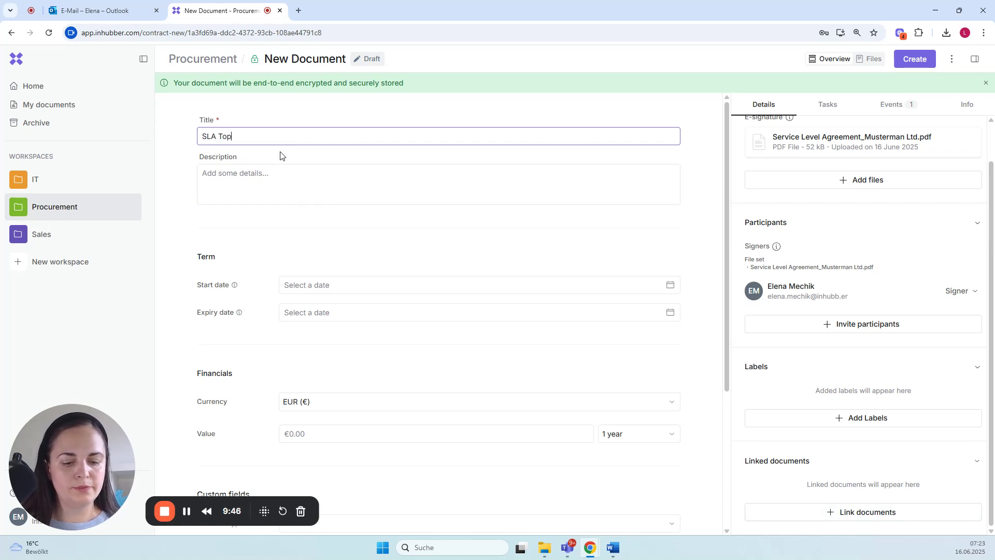
type("ius Ltd.")
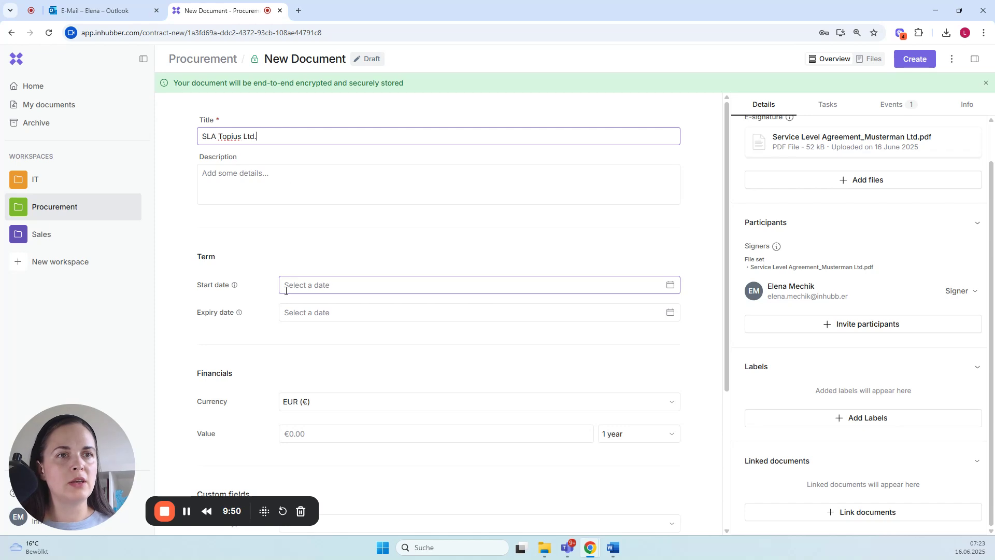
Step: Set the document's start date to 01 July 2025 and its value to €1,245
left_click(311, 285)
left_click(322, 472)
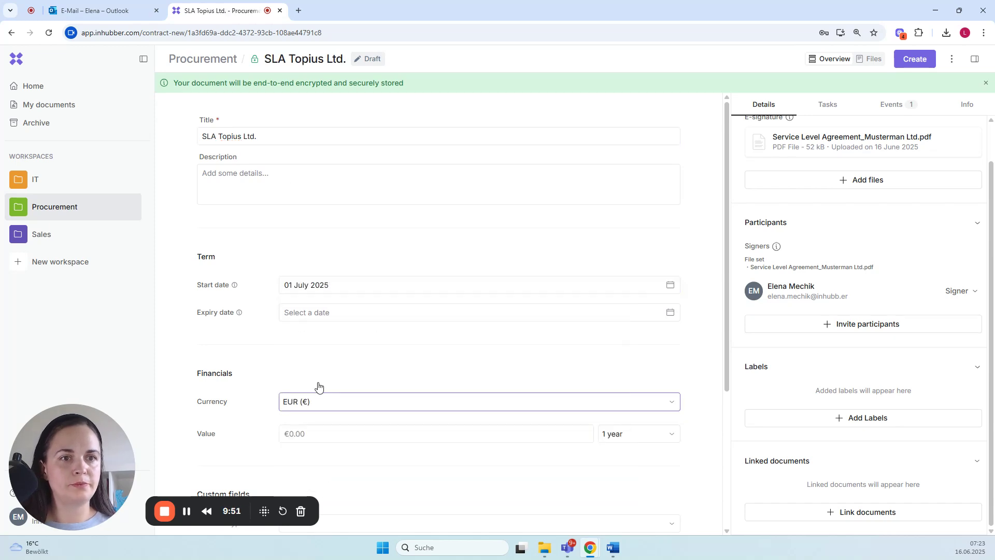
left_click(317, 435)
type("1245")
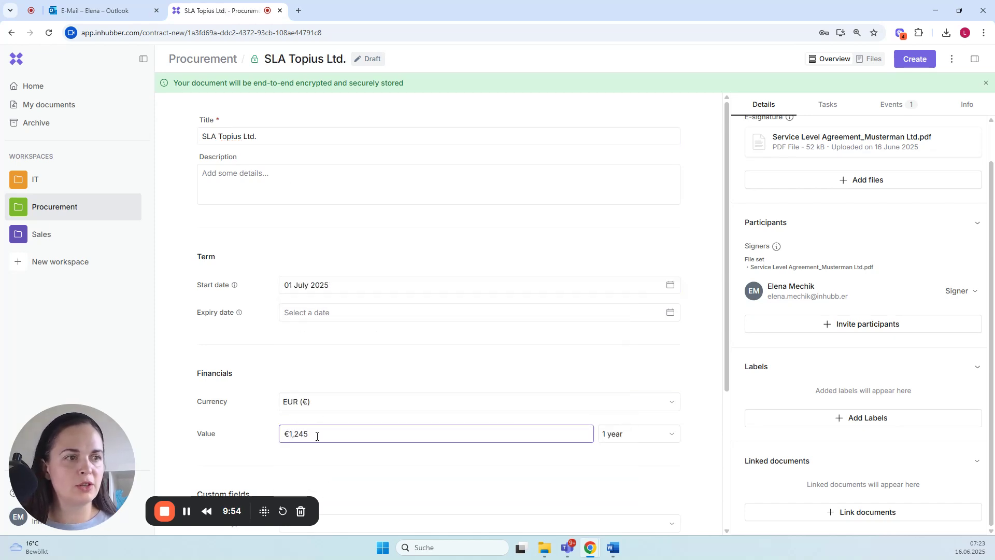
Step: Check the custom fields of the draft and create the document
scroll(317, 393, "down", 3)
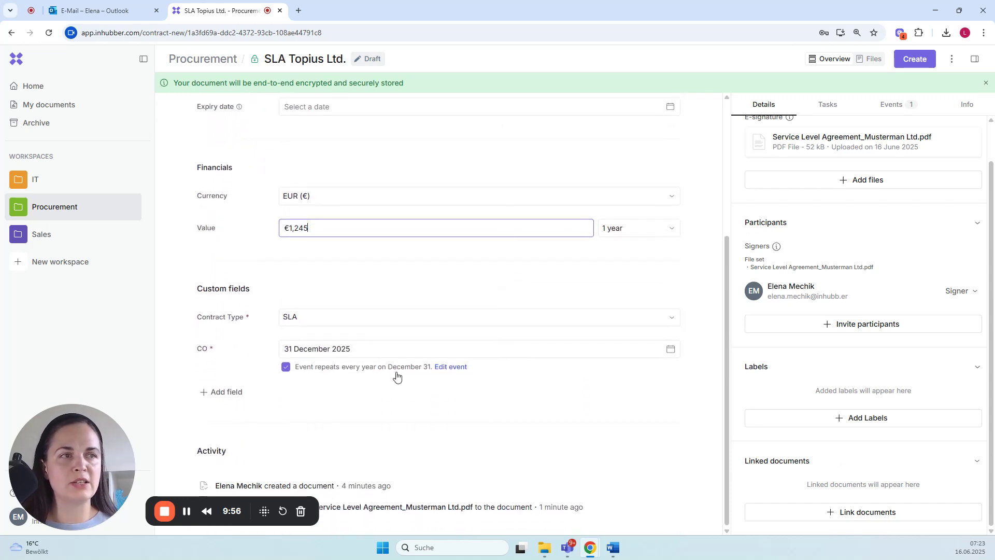
scroll(450, 470, "up", 3)
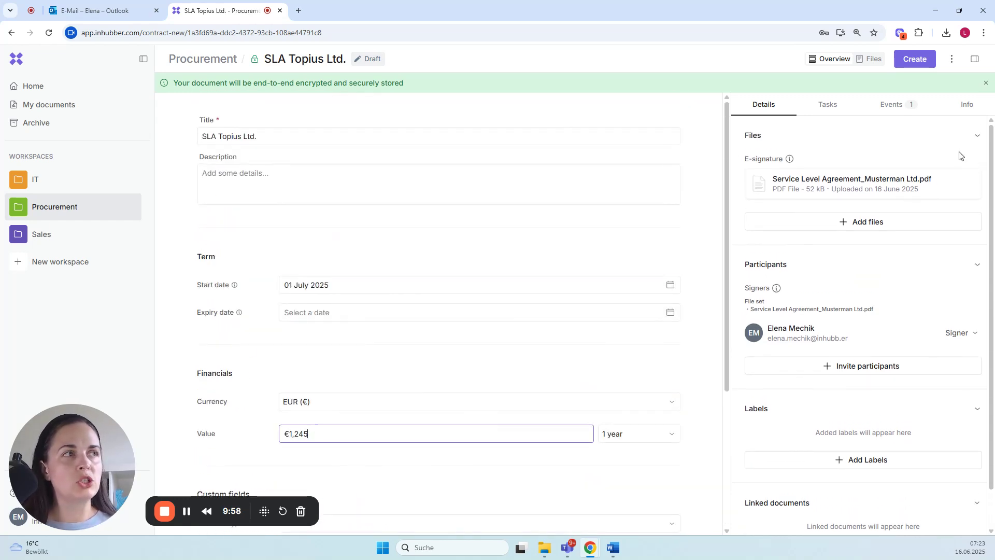
left_click(913, 61)
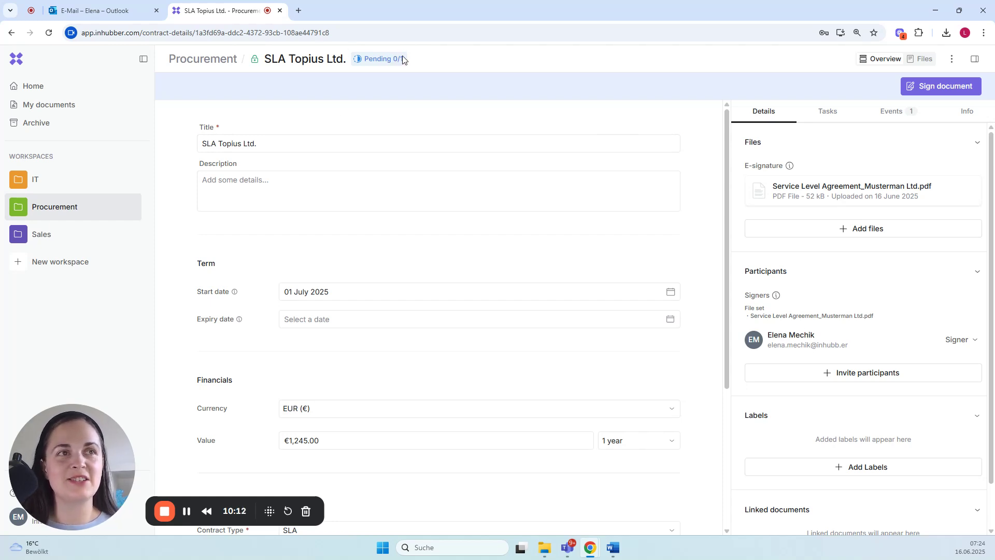
Step: Sign Service Level Agreement_Musterman Ltd.pdf electronically, accepting the statement that the name and file contents have been checked
left_click(931, 88)
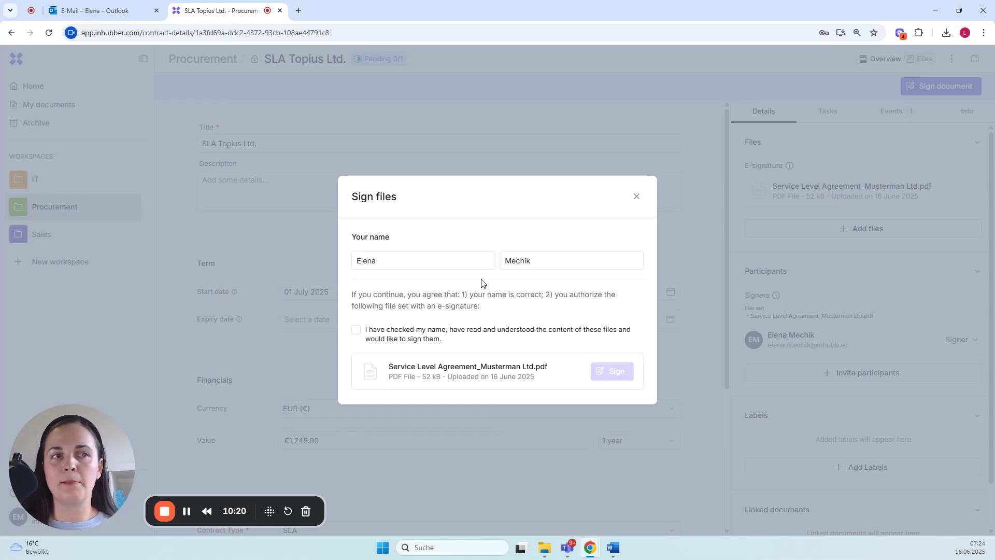
left_click(355, 331)
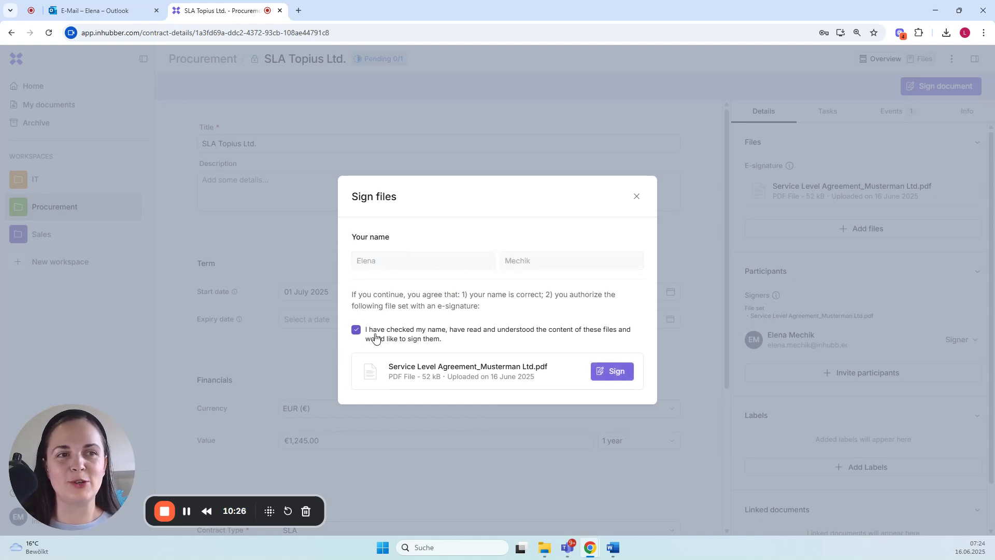
left_click(622, 374)
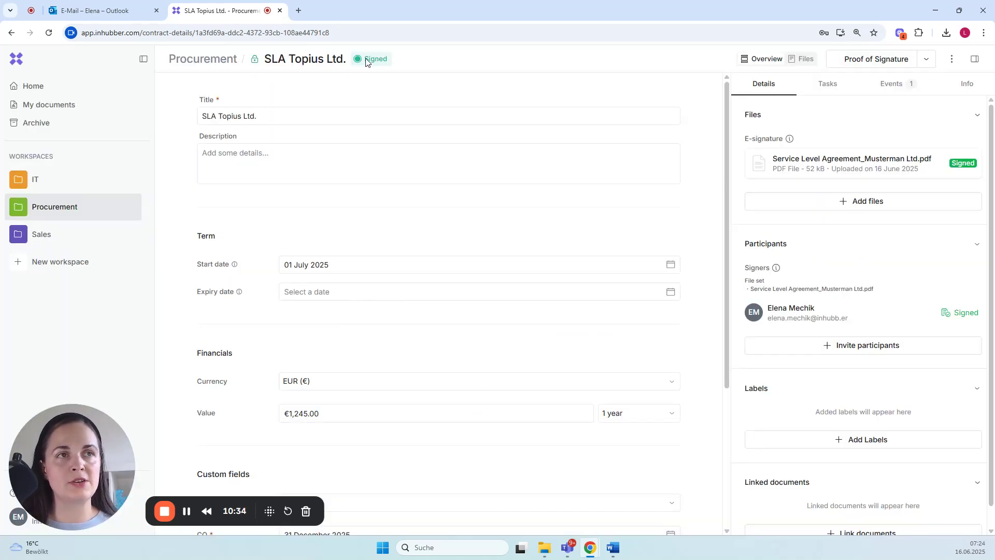
Step: Open the signed Service Level Agreement_Musterman Ltd.pdf and examine its Signatures page
left_click(855, 162)
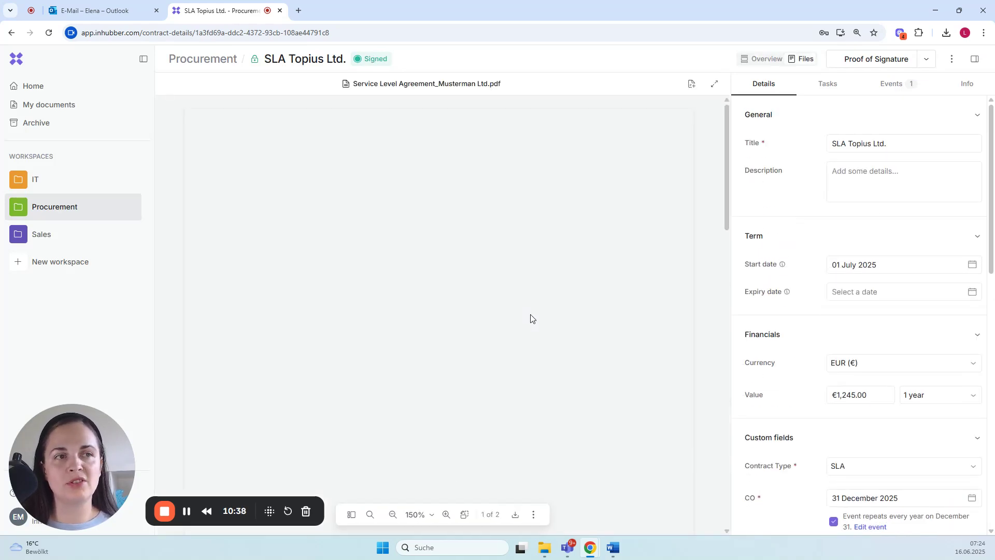
scroll(530, 308, "down", 12)
scroll(527, 305, "down", 10)
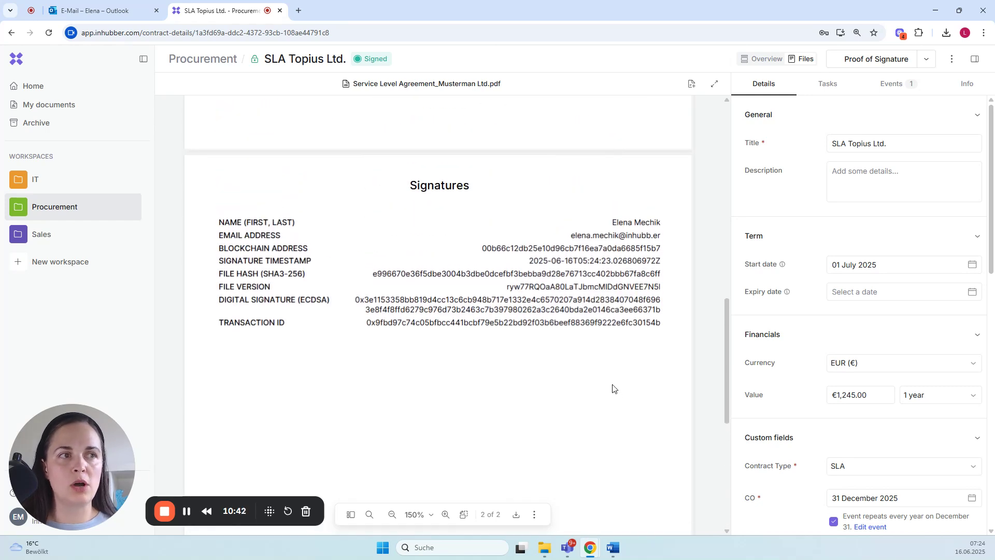
Step: Review the document's Proof of Signature down to the Etherscan verification link, close it and return to the document overview
left_click(865, 62)
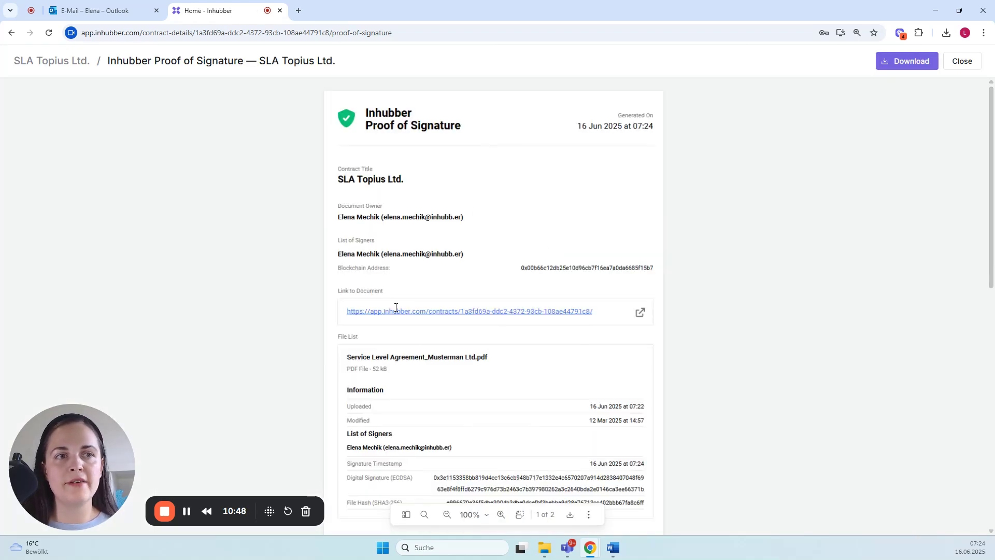
scroll(410, 329, "down", 5)
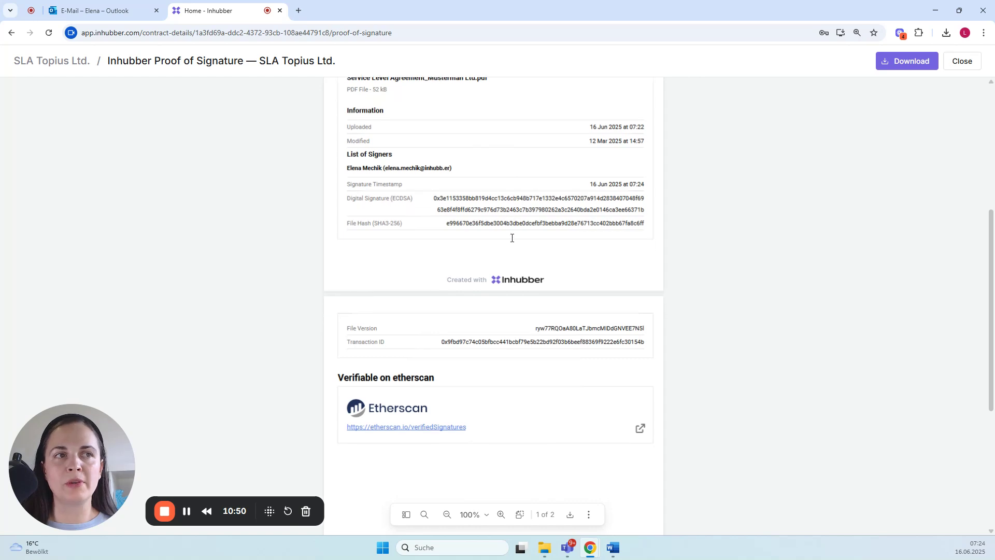
scroll(512, 238, "down", 1)
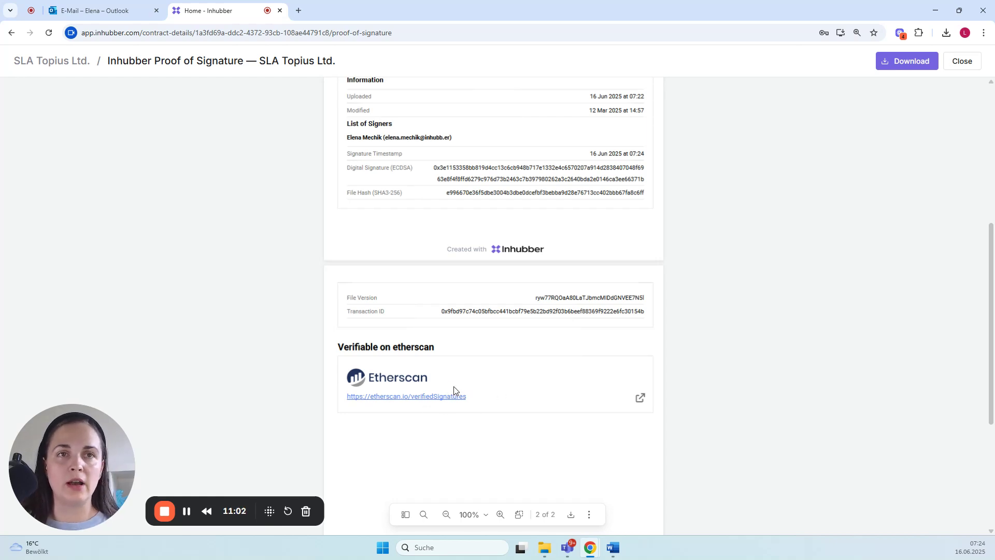
left_click(962, 61)
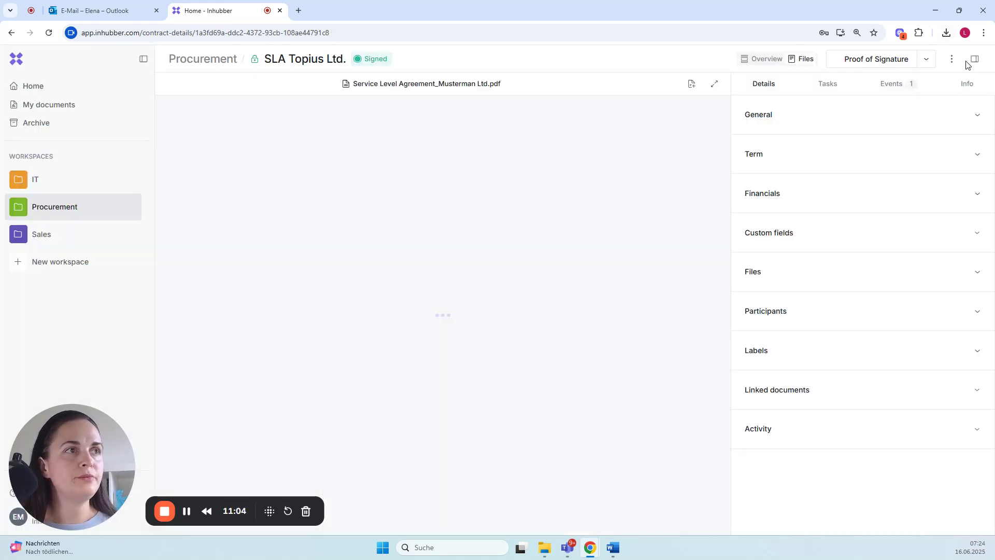
left_click(744, 60)
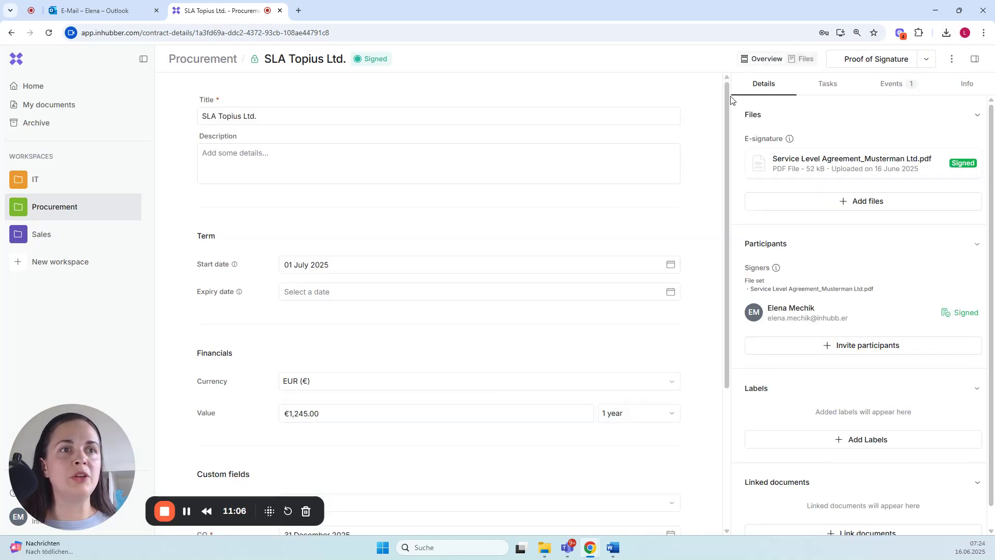